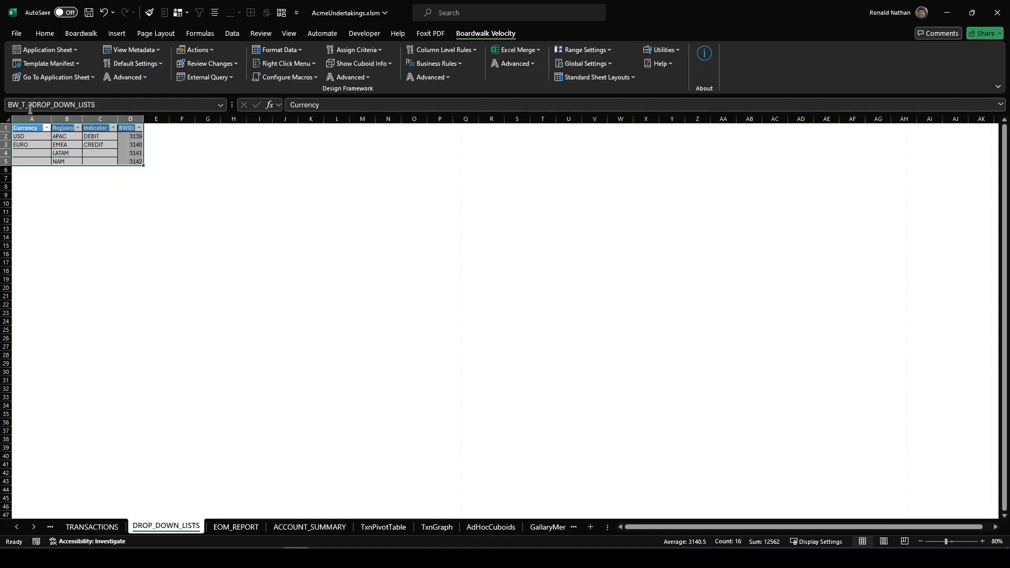
# Select the whole drop-down lists table through its named range BW_T_?DROP_DOWN_LISTS
pyautogui.click(223, 106)
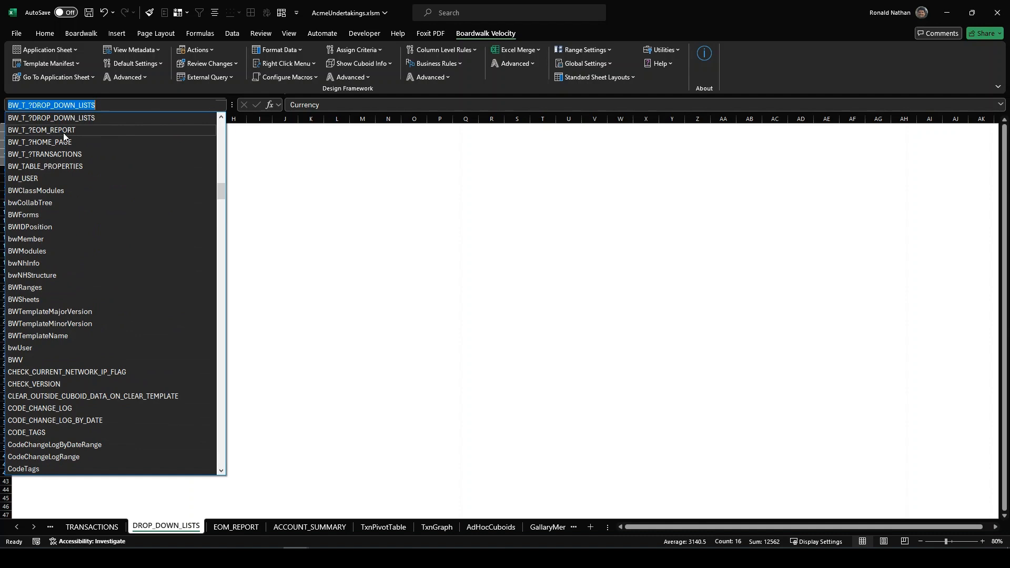
pyautogui.click(221, 118)
pyautogui.click(221, 117)
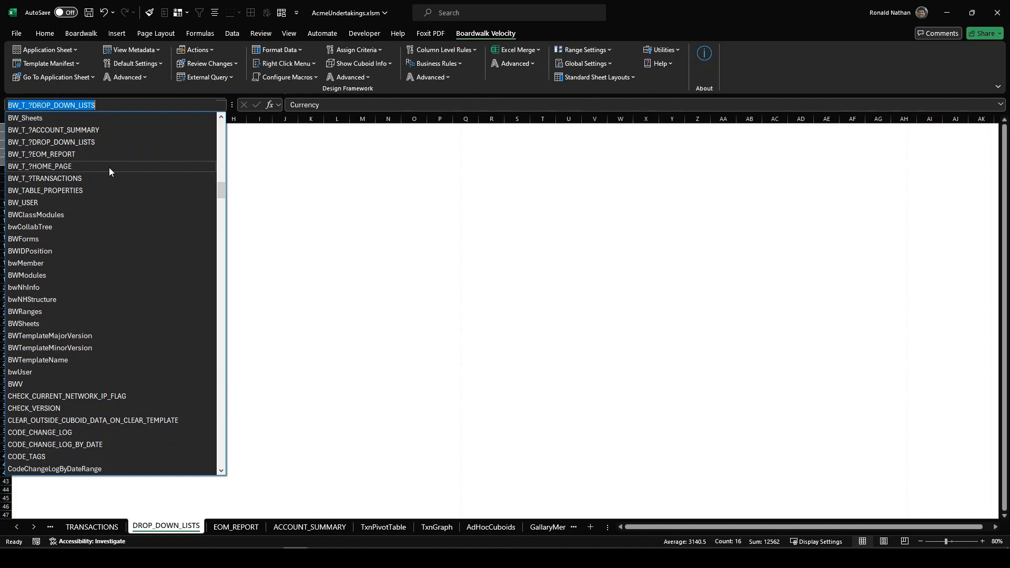
pyautogui.click(37, 143)
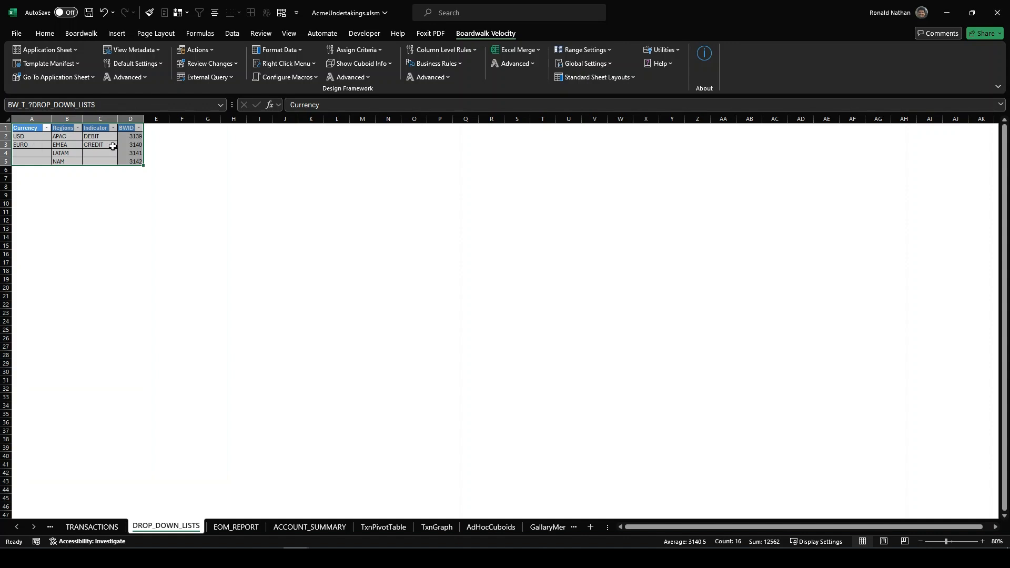
# Select the BWID column from its header through the last row to check the column's range name
pyautogui.click(138, 179)
pyautogui.click(130, 128)
pyautogui.moveTo(127, 136); pyautogui.dragTo(124, 159)
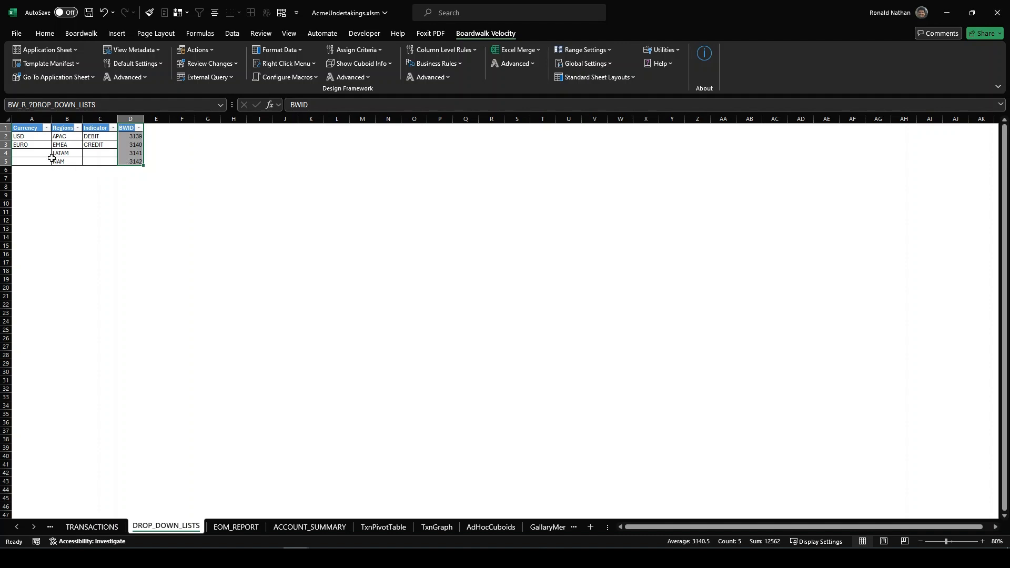
# Select the Currency, Regions and Indicator columns one at a time, headers included, to examine each column's range name
pyautogui.click(34, 131)
pyautogui.moveTo(34, 131); pyautogui.dragTo(30, 160)
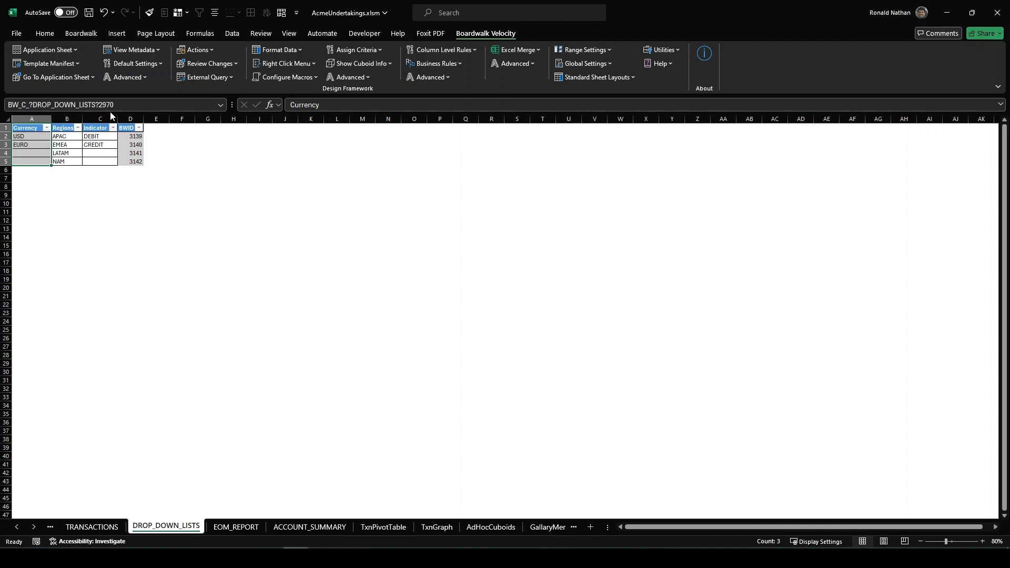
pyautogui.moveTo(33, 130); pyautogui.dragTo(31, 158)
pyautogui.click(64, 130)
pyautogui.moveTo(64, 130); pyautogui.dragTo(63, 161)
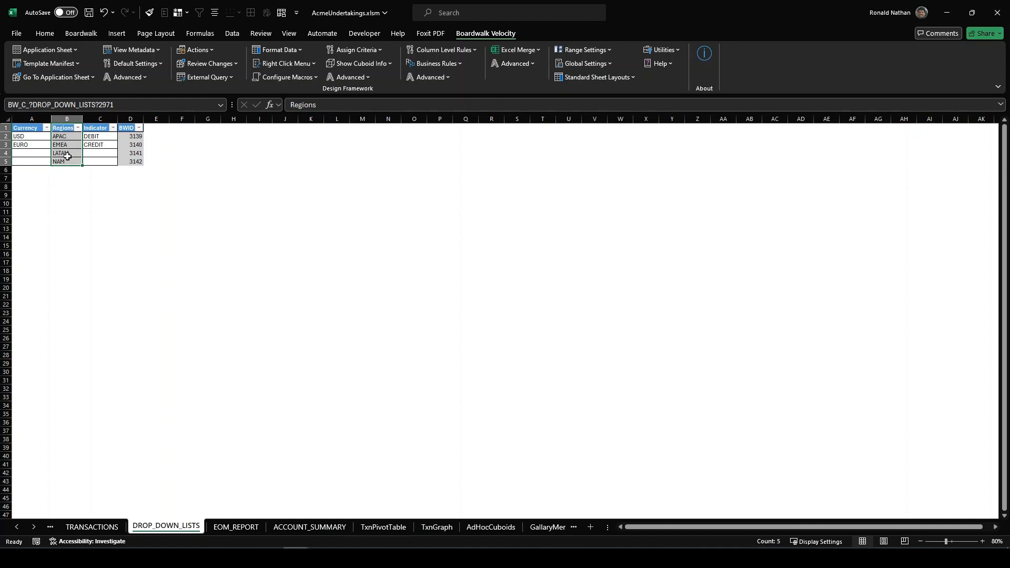
pyautogui.moveTo(99, 130); pyautogui.dragTo(100, 159)
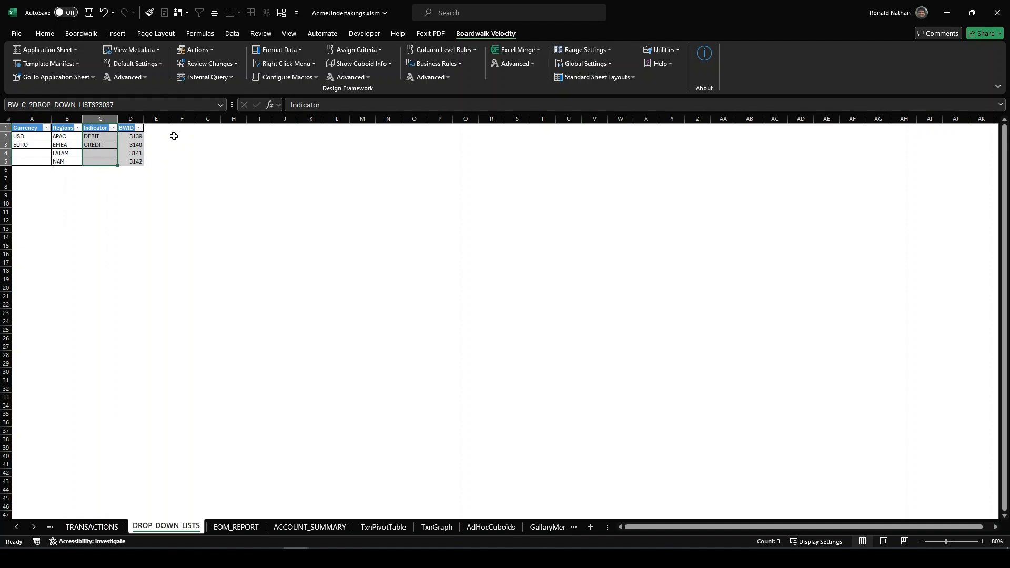
# Enter the formula =BW_T_?DROP_DOWN_LISTS in cell G2 to return the whole table
pyautogui.click(210, 128)
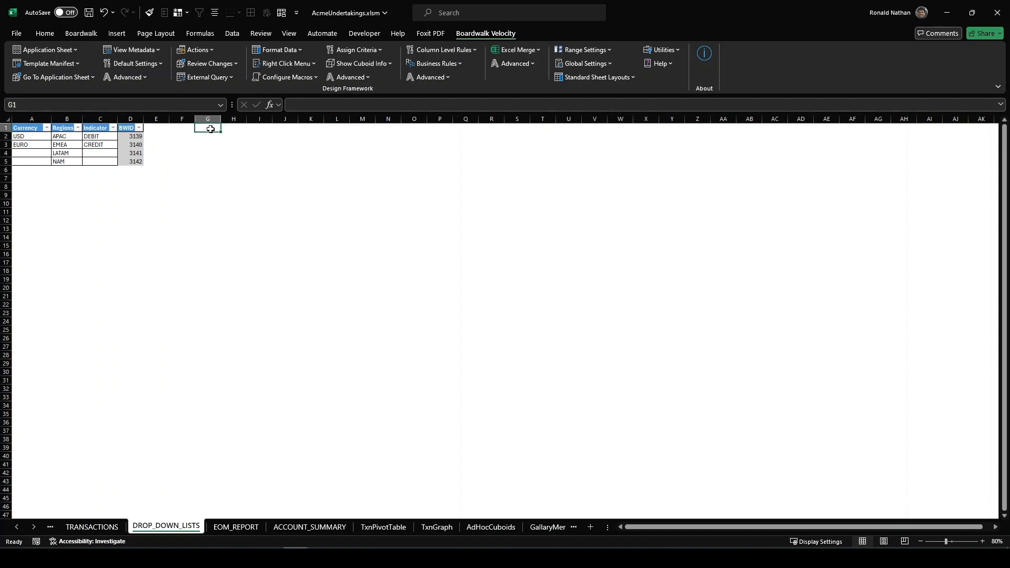
pyautogui.click(210, 136)
pyautogui.write('=BW_T_?')
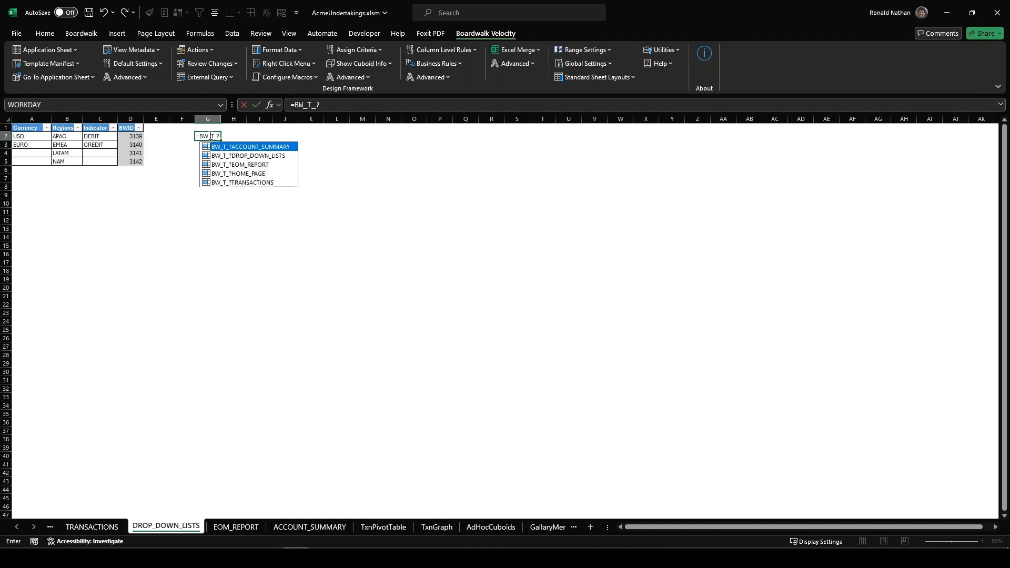
pyautogui.click(272, 160)
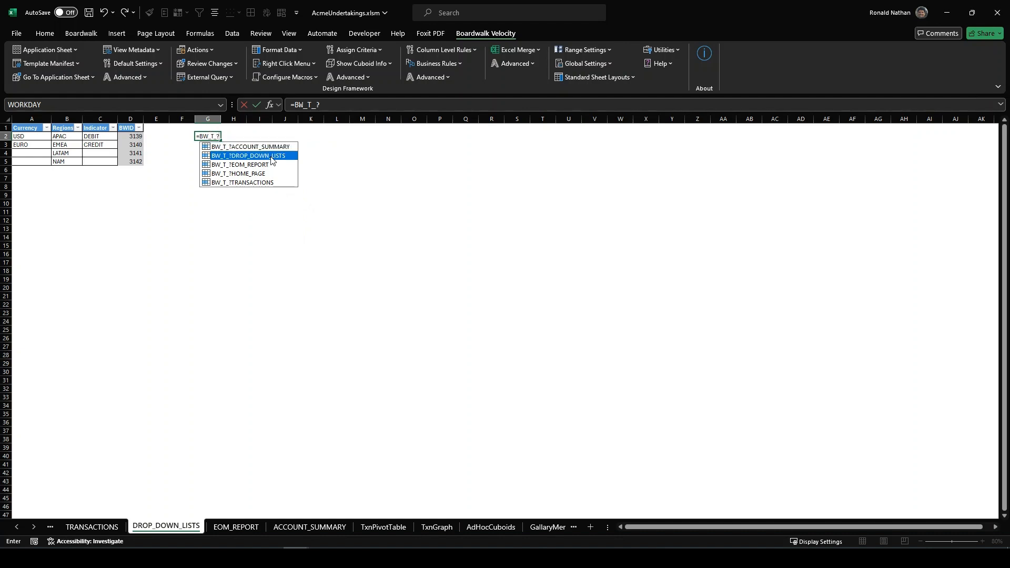
pyautogui.doubleClick(272, 157)
pyautogui.press('Return')
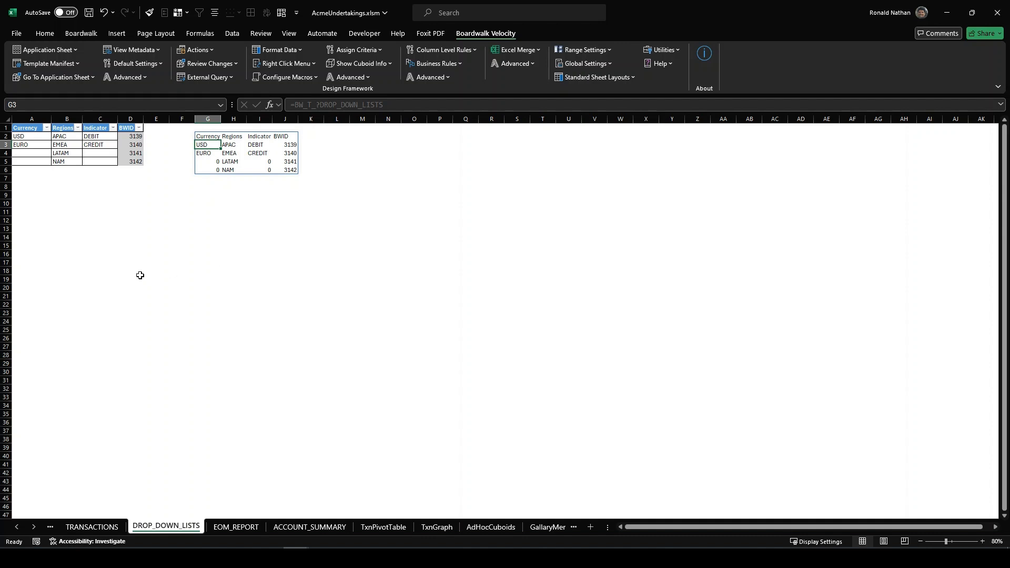
# Enter the formula =BW_C_?DROP_DOWN_LISTS?2971 in cell L2 to return the Regions column
pyautogui.click(335, 139)
pyautogui.write('=BW_C')
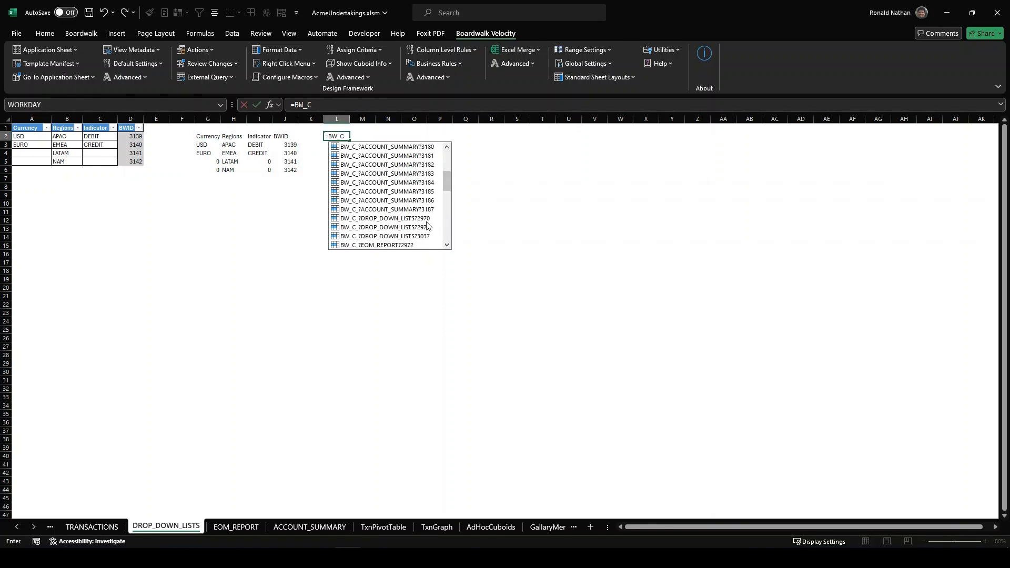
pyautogui.click(412, 228)
pyautogui.click(379, 205)
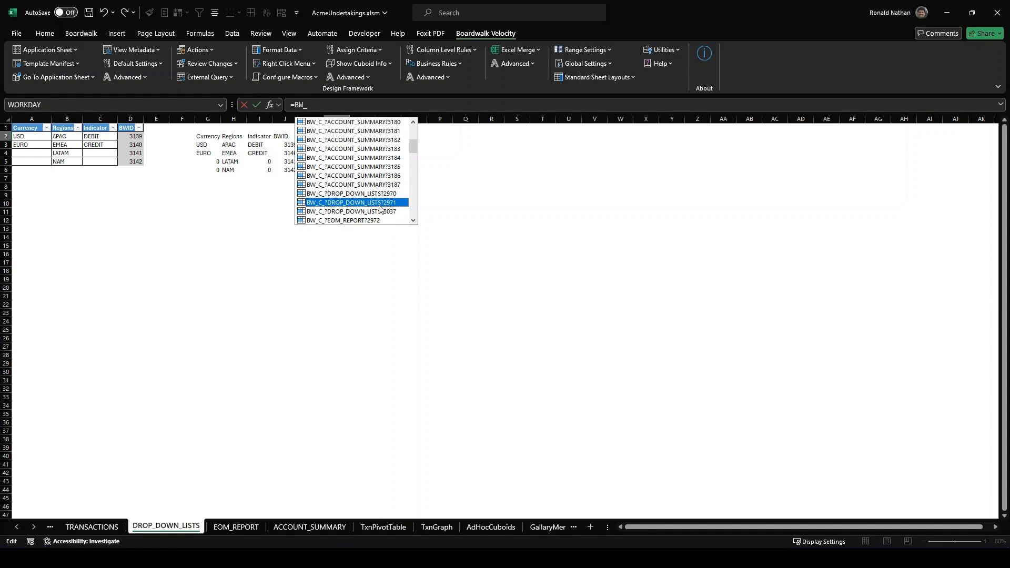
pyautogui.doubleClick(379, 204)
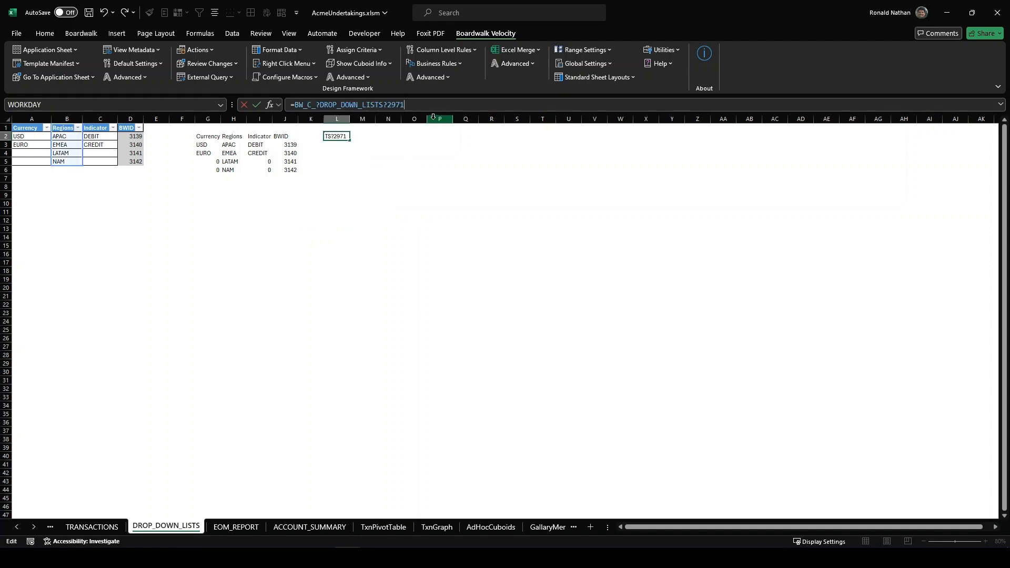
pyautogui.press('Return')
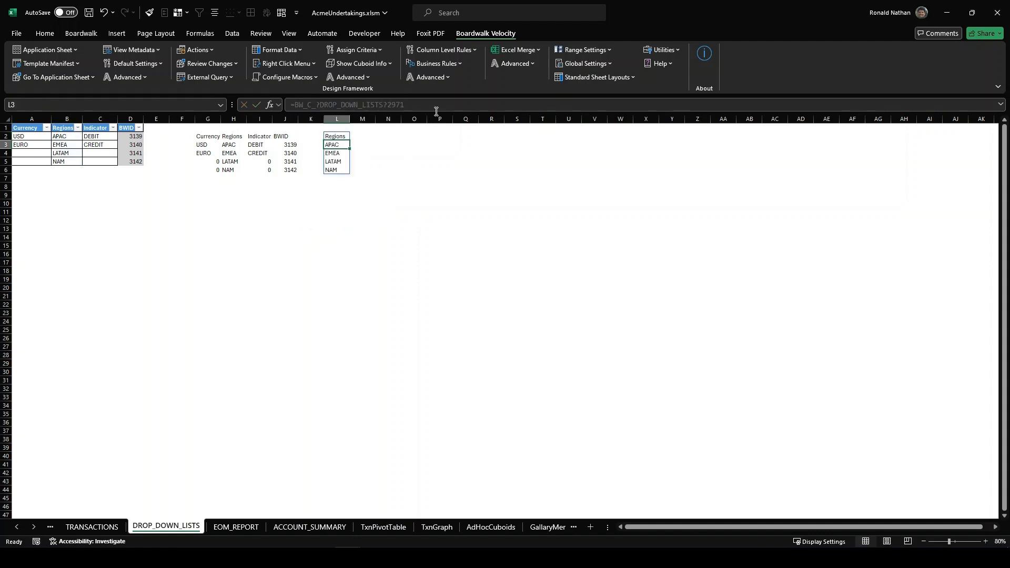
pyautogui.click(344, 137)
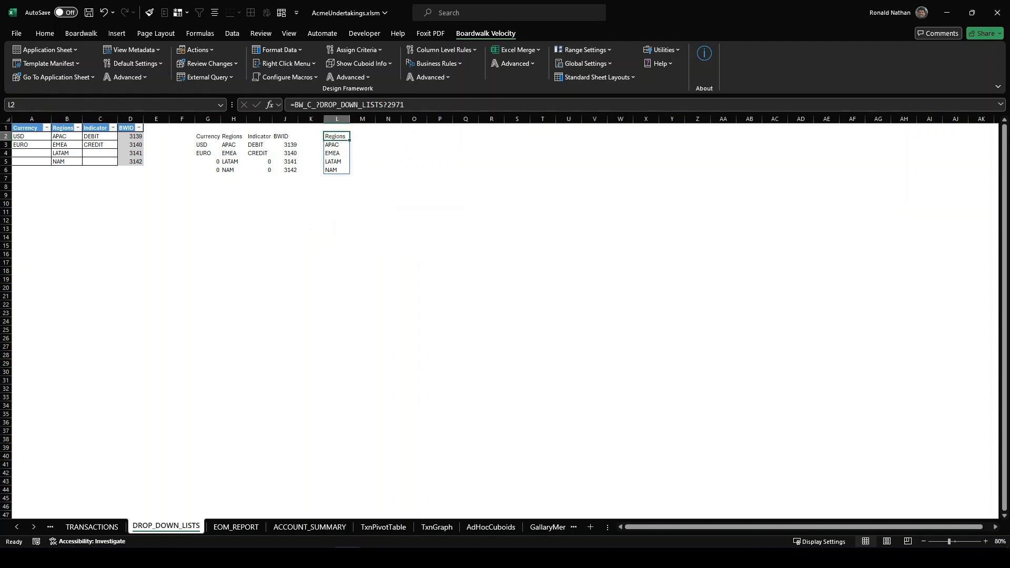
# Enter the formula =OFFSET(BW_T_?DROP_DOWN_LISTS,0,1) in cell N2
pyautogui.click(141, 558)
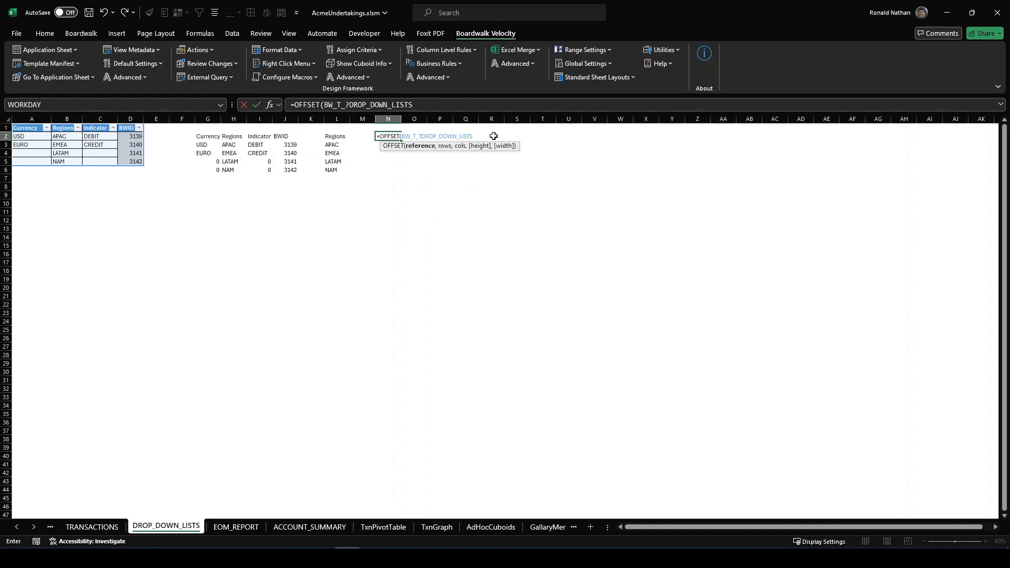
pyautogui.write(',')
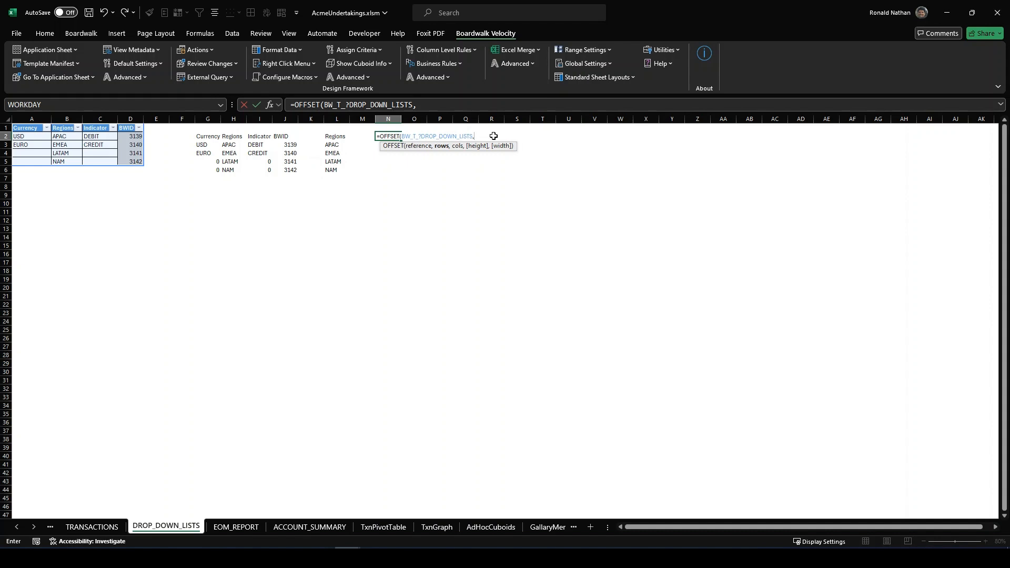
pyautogui.write('0,1)')
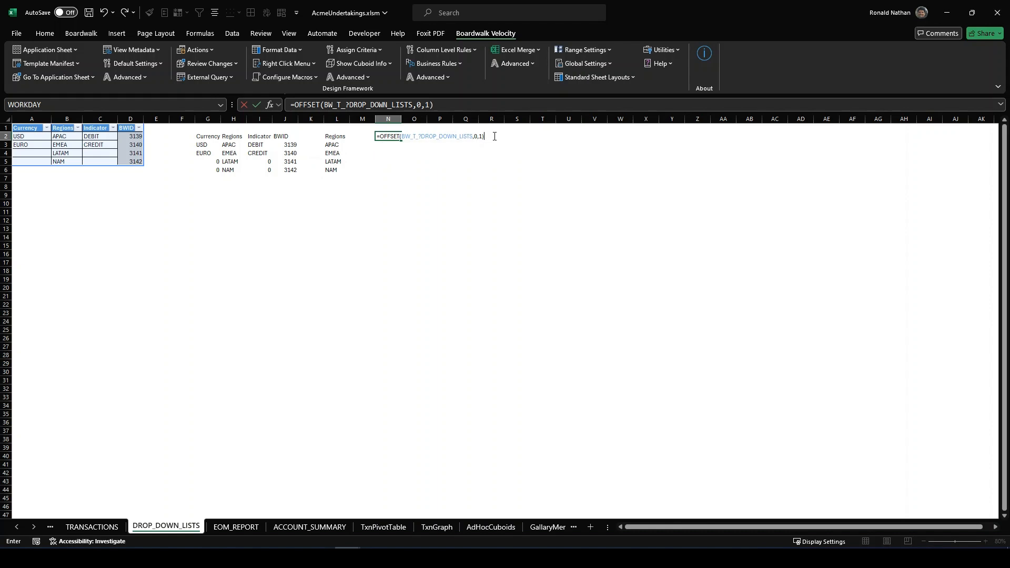
pyautogui.press('Return')
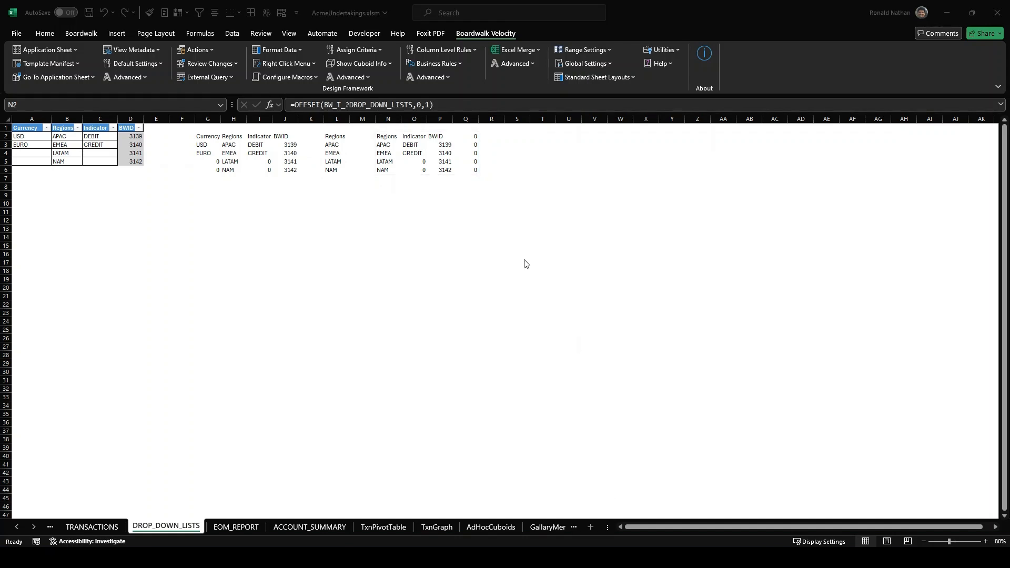
# Limit the OFFSET formula in N2 to one column by changing it to =OFFSET(BW_T_?DROP_DOWN_LISTS,0,1,,1)
pyautogui.click(383, 141)
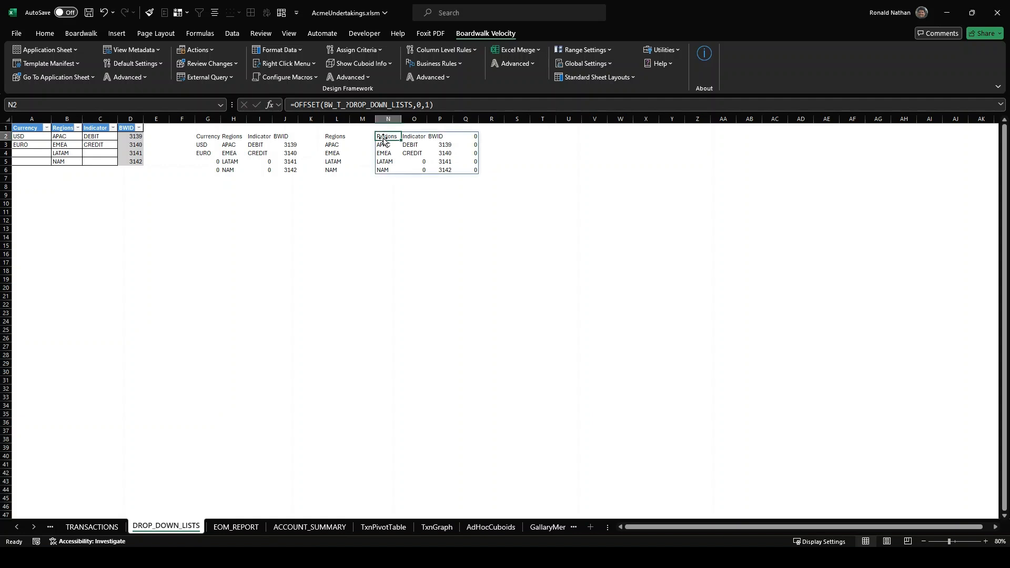
pyautogui.click(430, 105)
pyautogui.write(',,1')
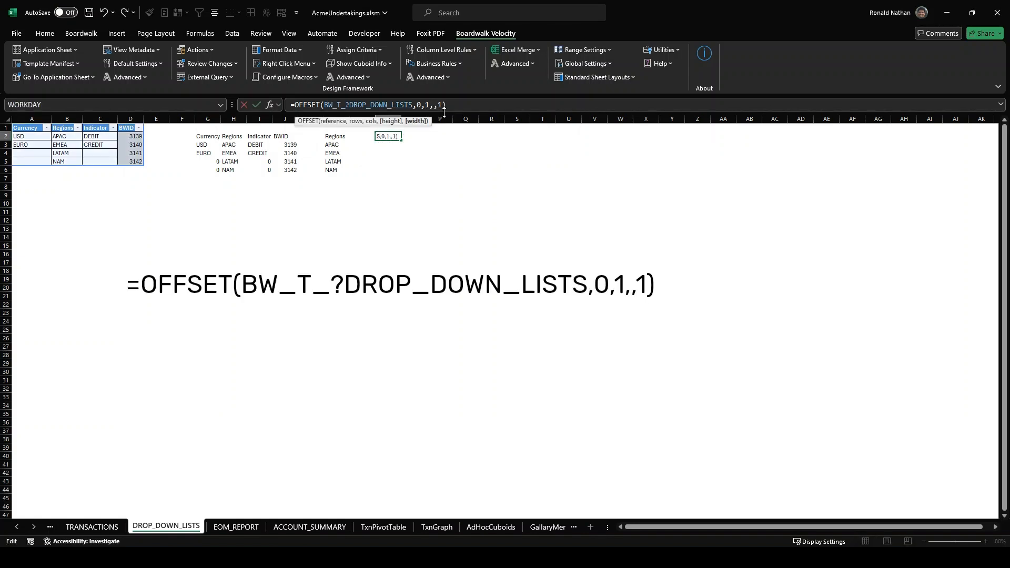
pyautogui.press('Return')
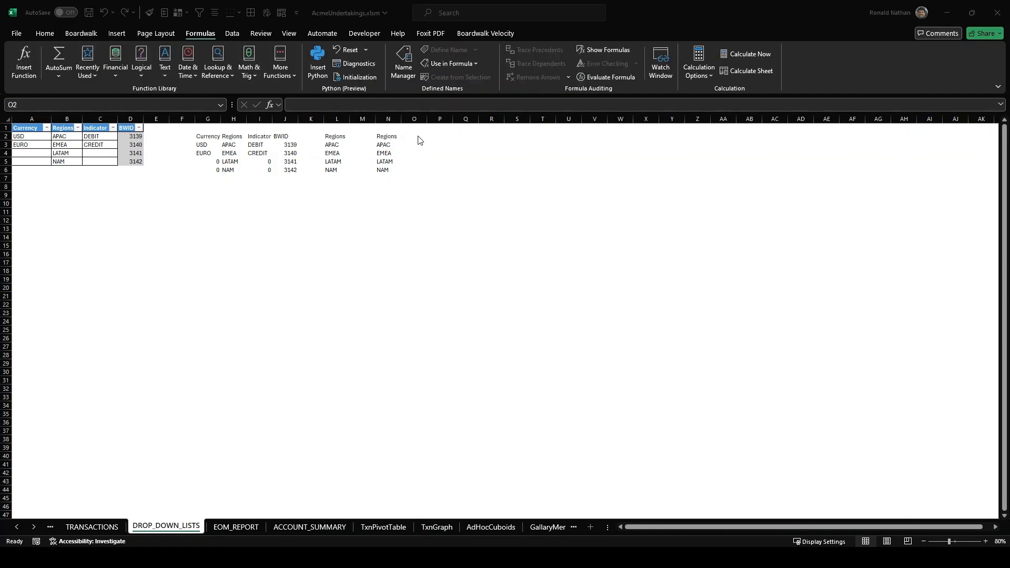
# Test the DDL_Regions name by entering =DDL_Regions in cell O2, and clear the cell again
pyautogui.click(418, 137)
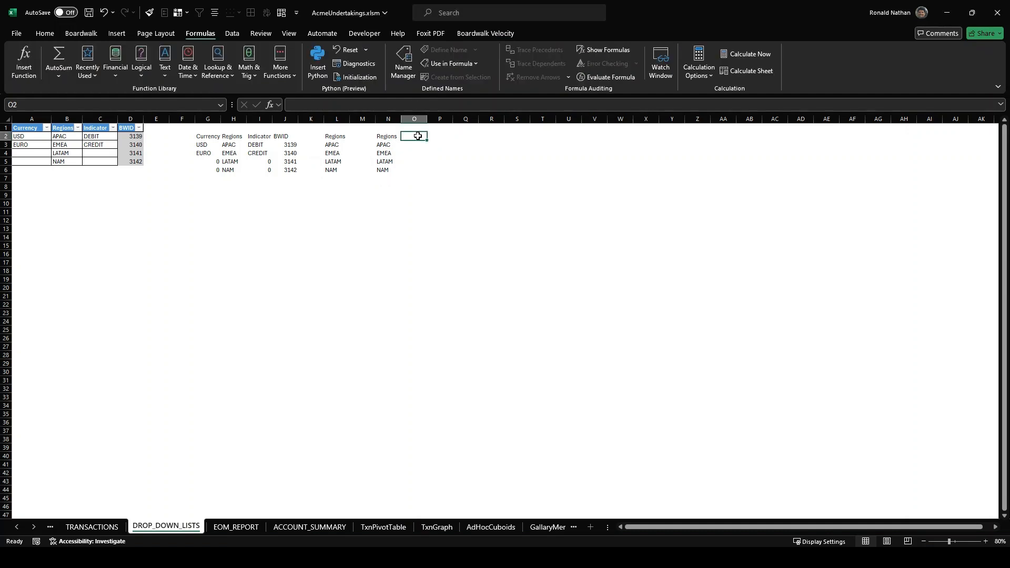
pyautogui.write('=DDL')
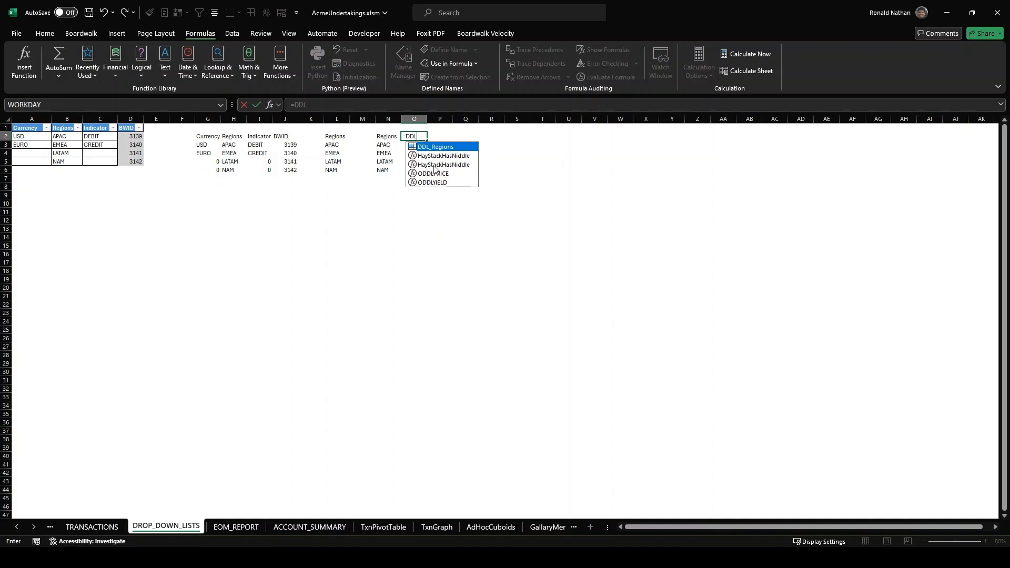
pyautogui.doubleClick(437, 147)
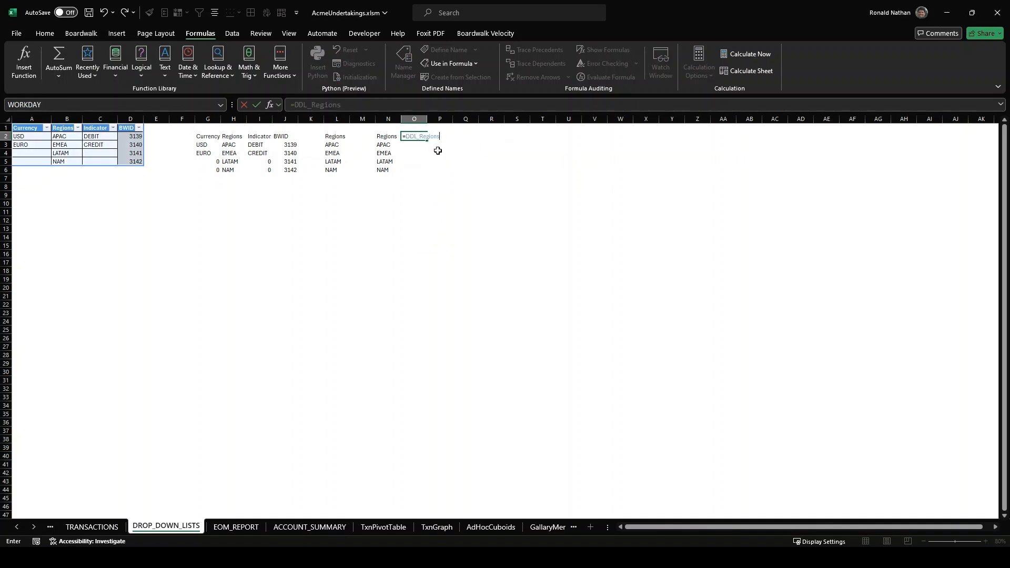
pyautogui.press('Return')
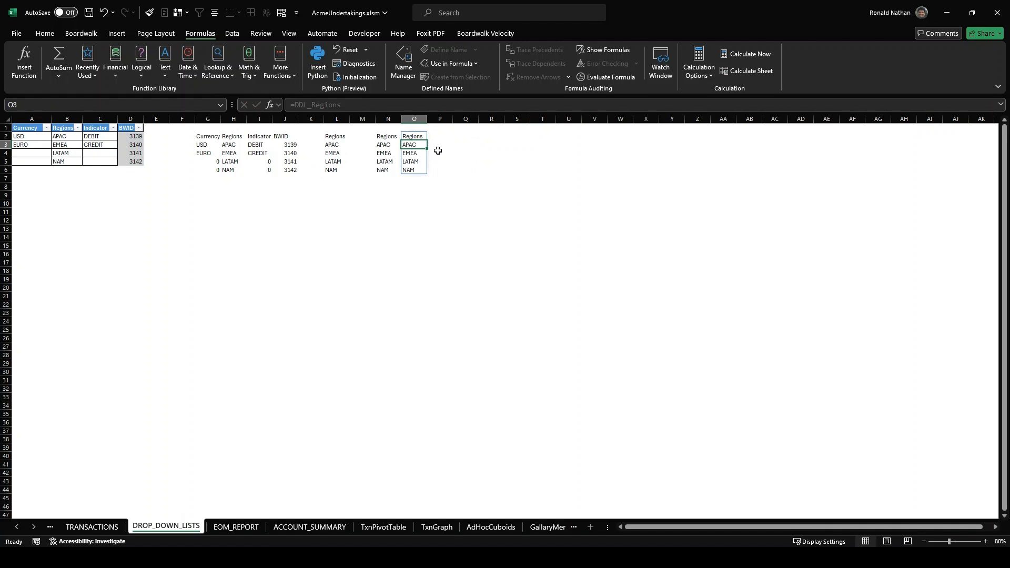
pyautogui.press('Up')
pyautogui.hotkey('alt', 'Tab')
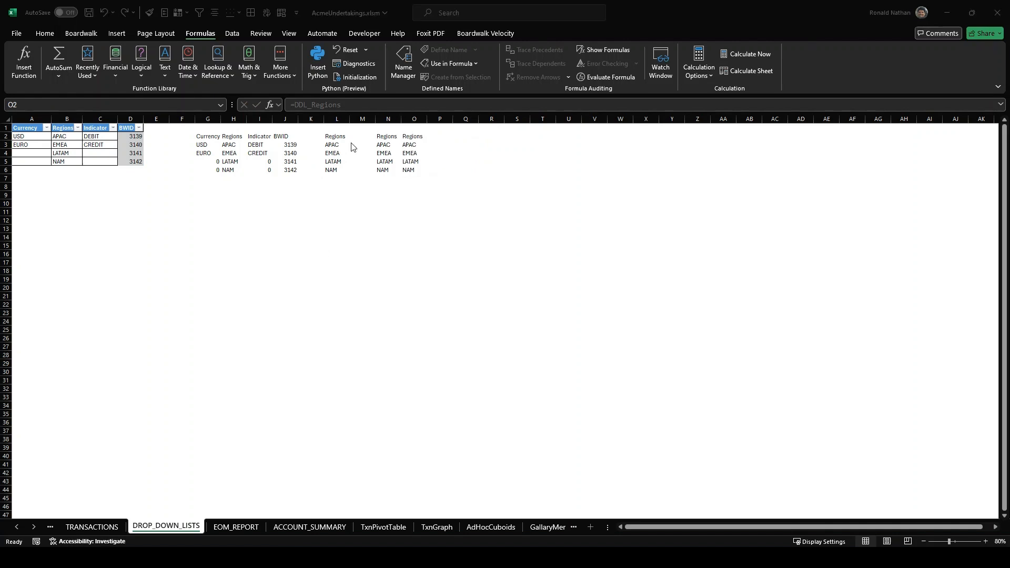
pyautogui.click(417, 136)
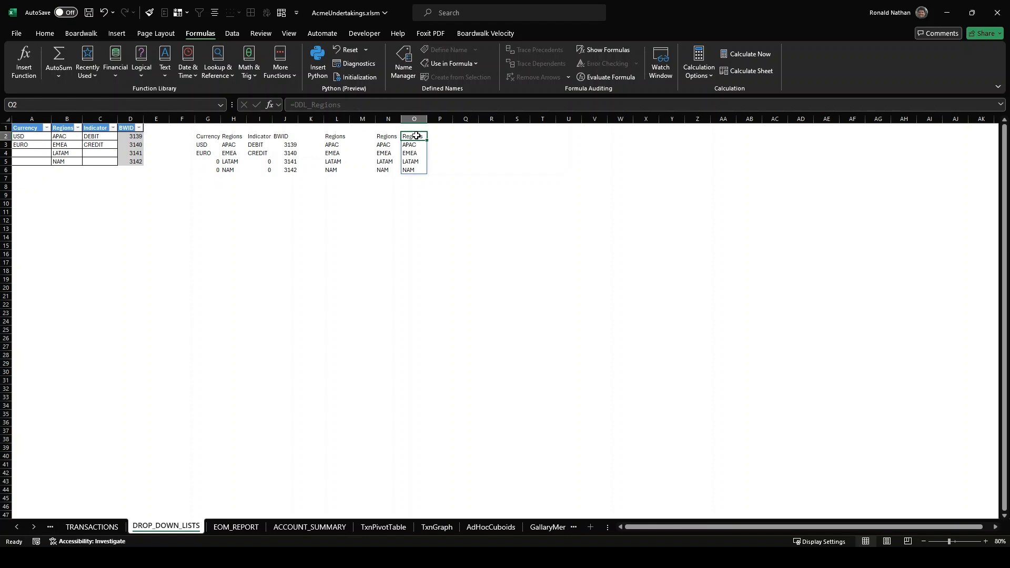
pyautogui.doubleClick(416, 136)
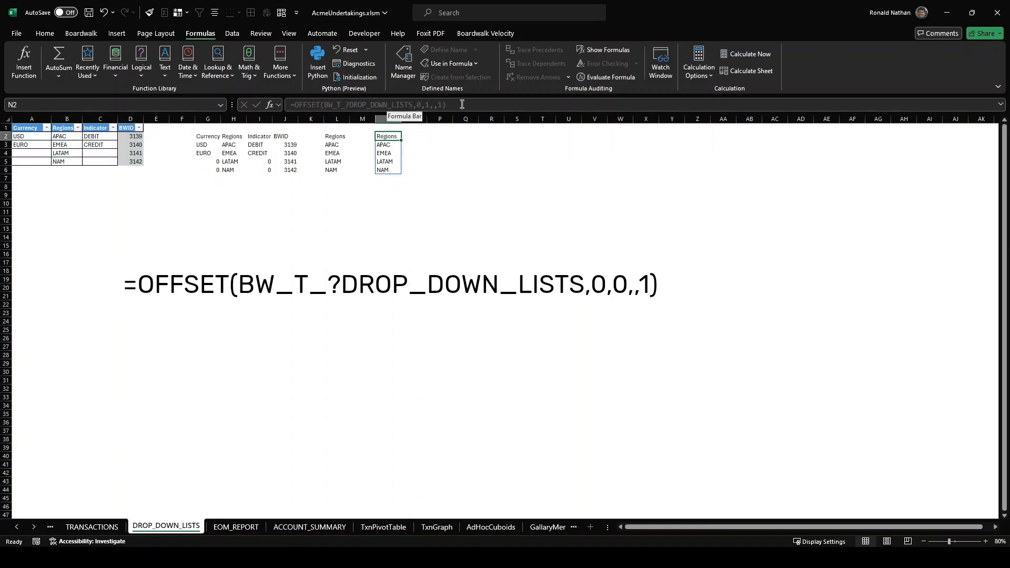
# Set the column offset in the N2 formula to 0, giving =OFFSET(BW_T_?DROP_DOWN_LISTS,0,0,,1) for the Currency column
pyautogui.click(464, 105)
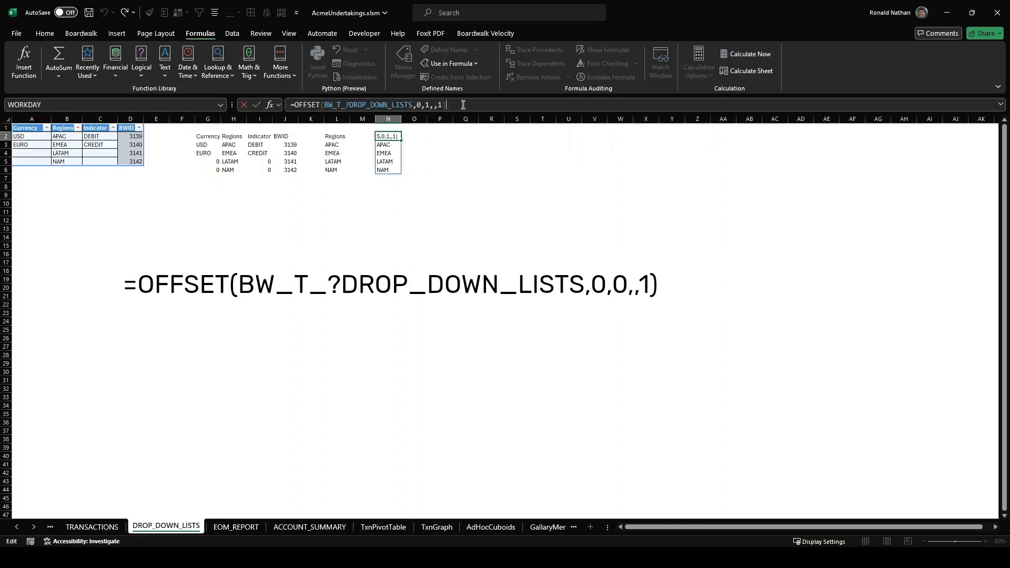
pyautogui.doubleClick(427, 105)
pyautogui.write('0')
pyautogui.click(449, 106)
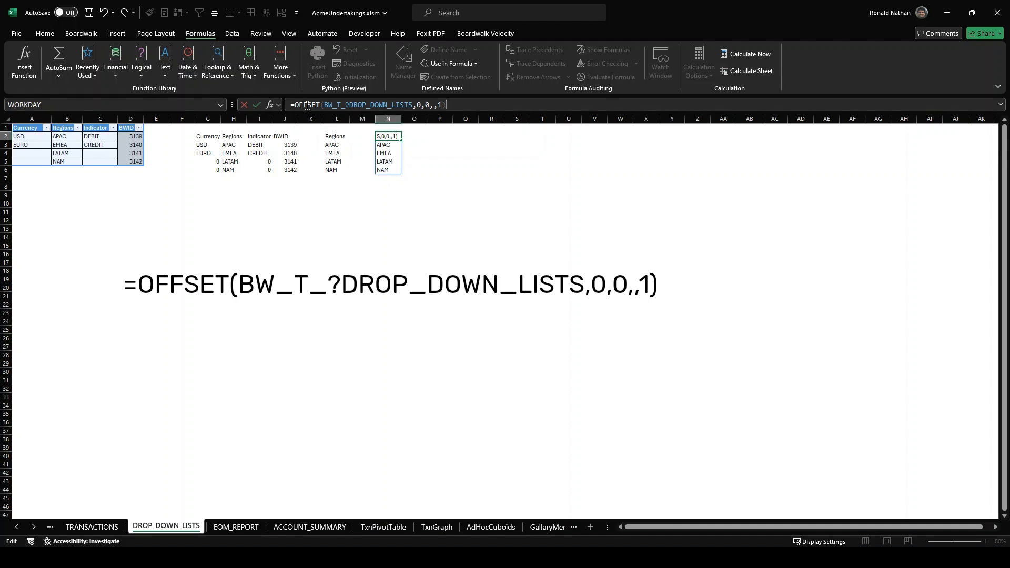
pyautogui.click(256, 104)
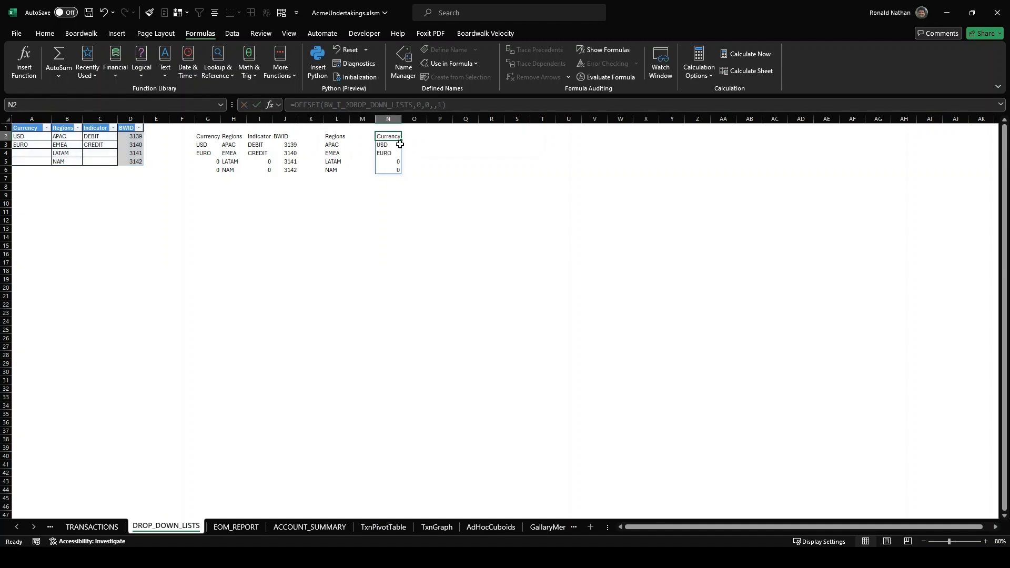
# Set the column offset in the N2 formula to 2, giving =OFFSET(BW_T_?DROP_DOWN_LISTS,0,2,,1) for the Indicator column
pyautogui.click(445, 105)
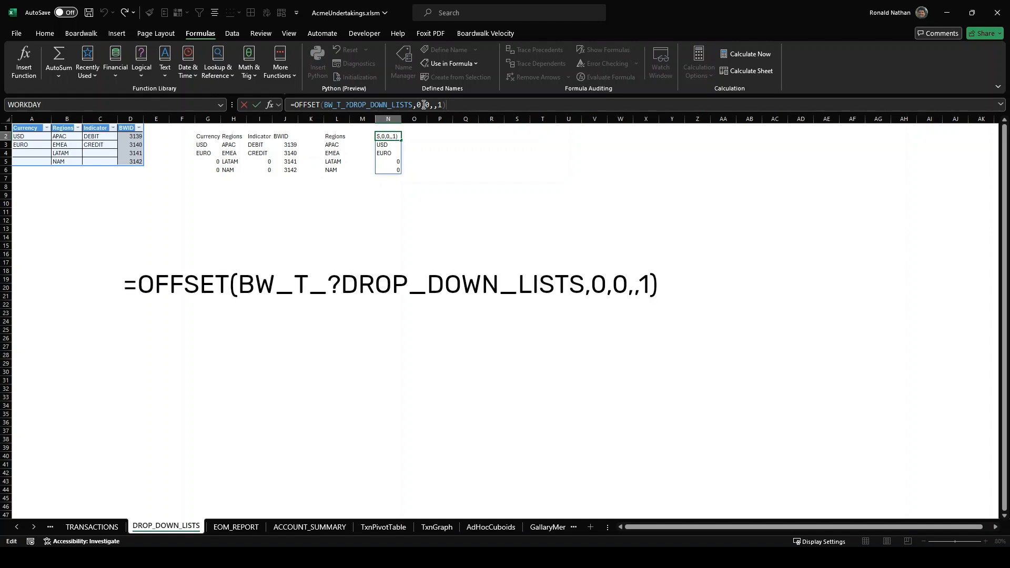
pyautogui.doubleClick(428, 105)
pyautogui.write('2')
pyautogui.click(259, 104)
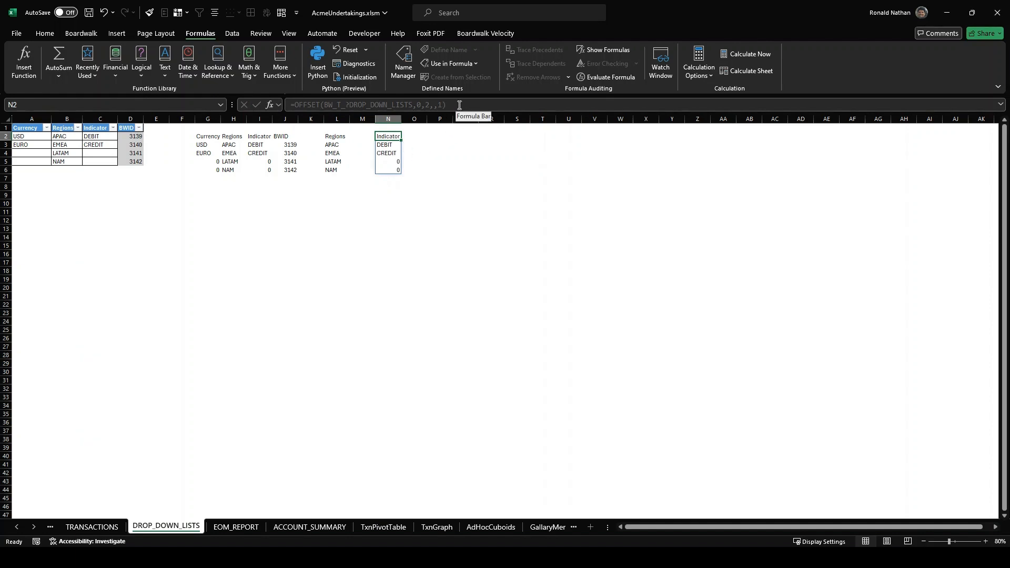
# Enter =DDL_Regions in cell P2 to return the Regions column through its defined name
pyautogui.click(437, 136)
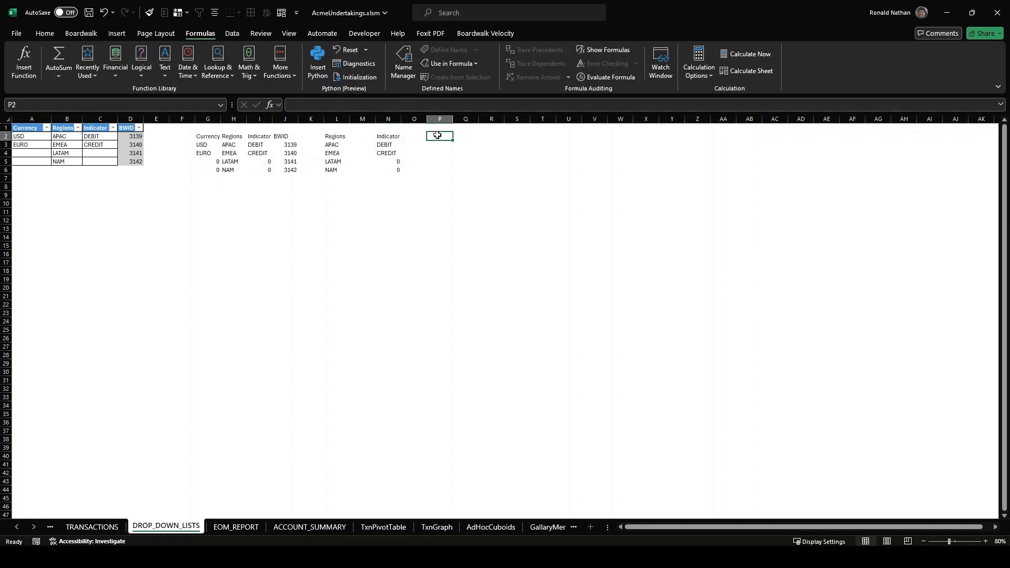
pyautogui.write('=DDL')
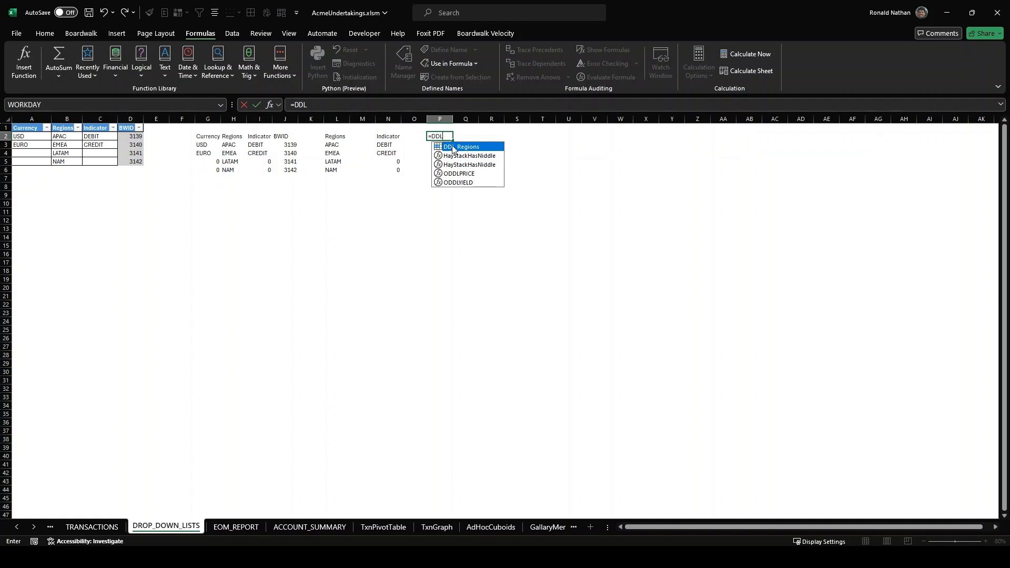
pyautogui.doubleClick(452, 146)
pyautogui.press('Return')
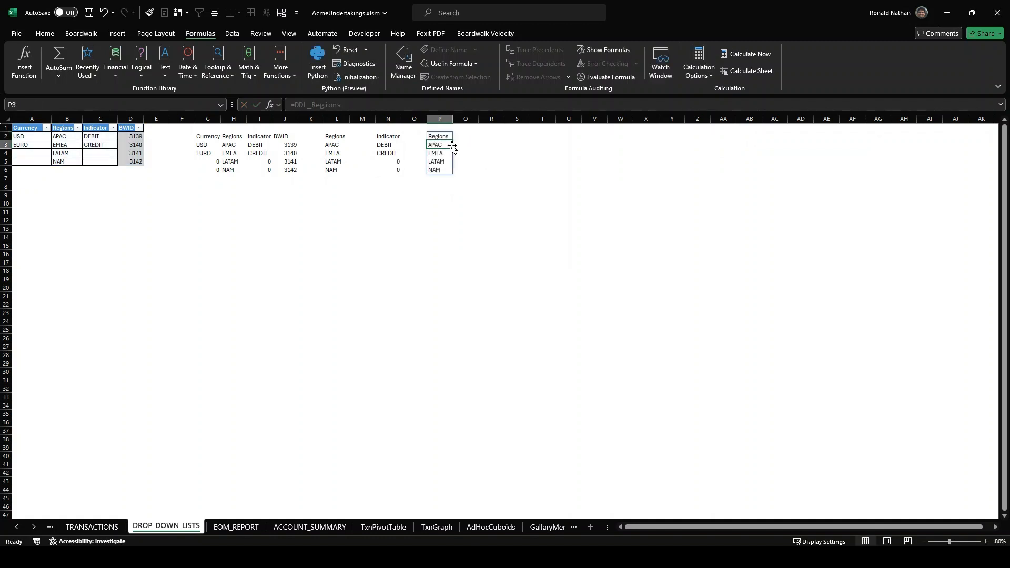
# Enter =OFFSET(DDL_Regions,1,0,4) in cell R2 to list the regions without their header
pyautogui.click(488, 140)
pyautogui.write('=')
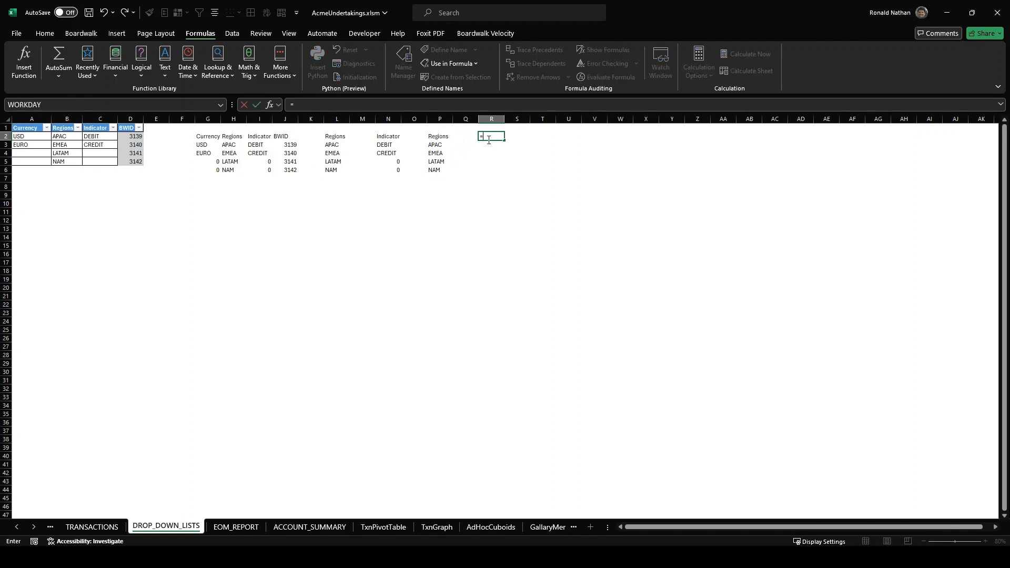
pyautogui.write('offset(')
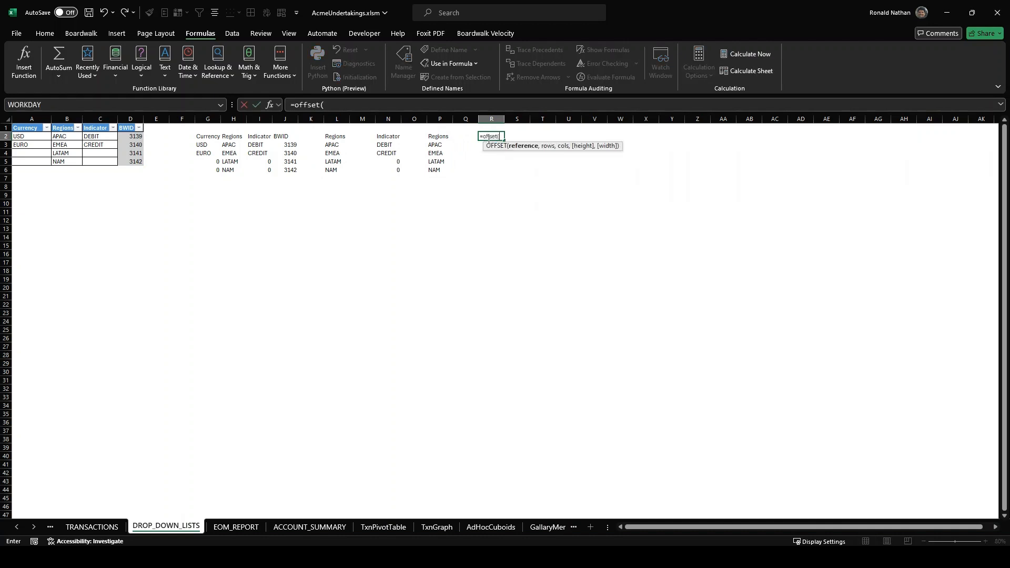
pyautogui.write('DD')
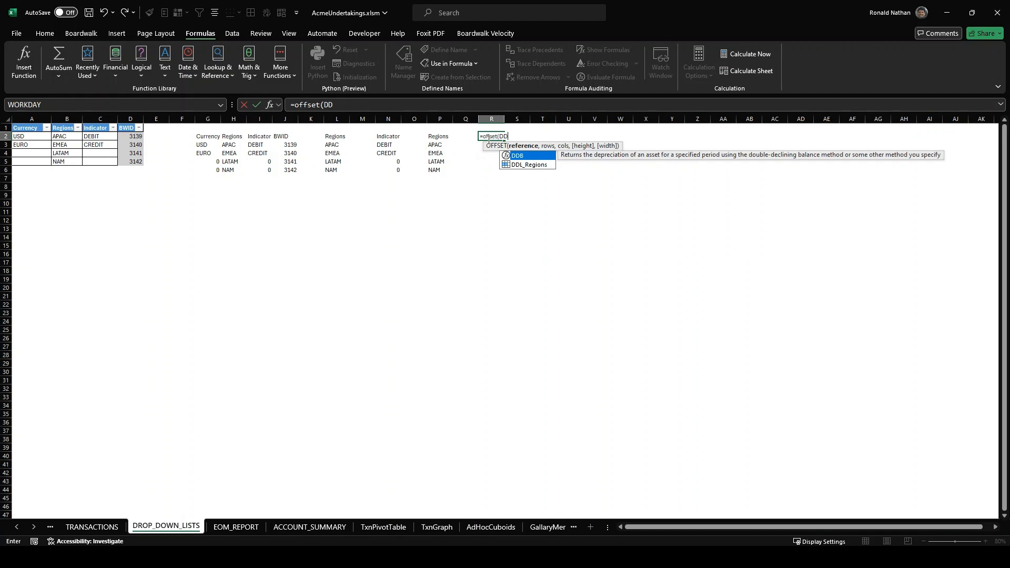
pyautogui.doubleClick(518, 165)
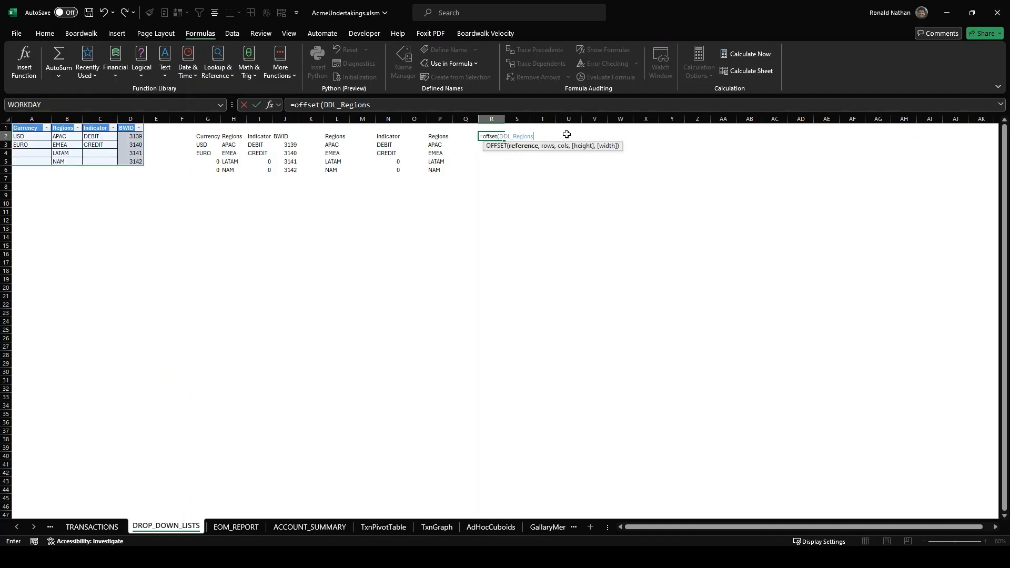
pyautogui.write(',1,0,4')
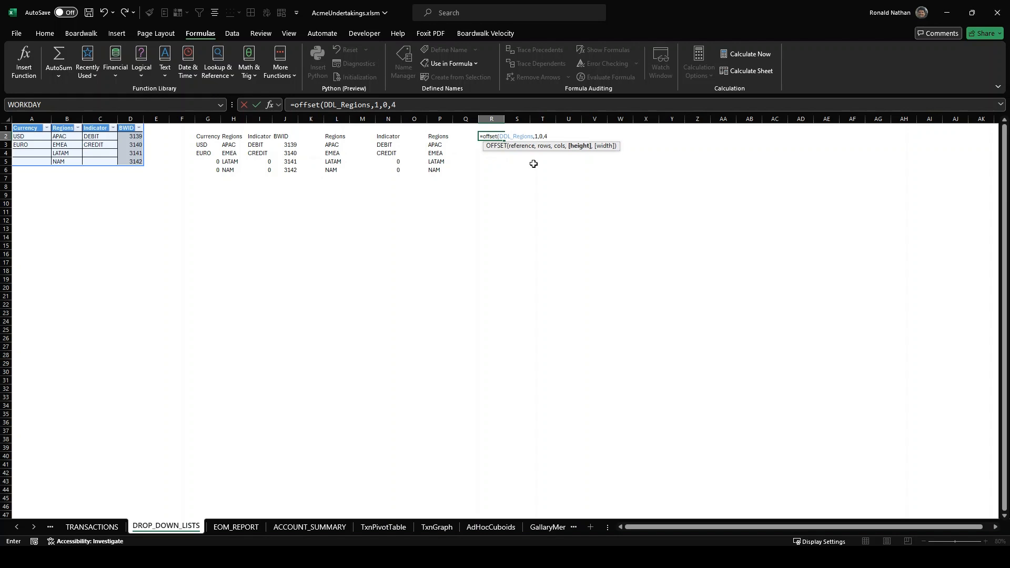
pyautogui.write(')')
pyautogui.press('Return')
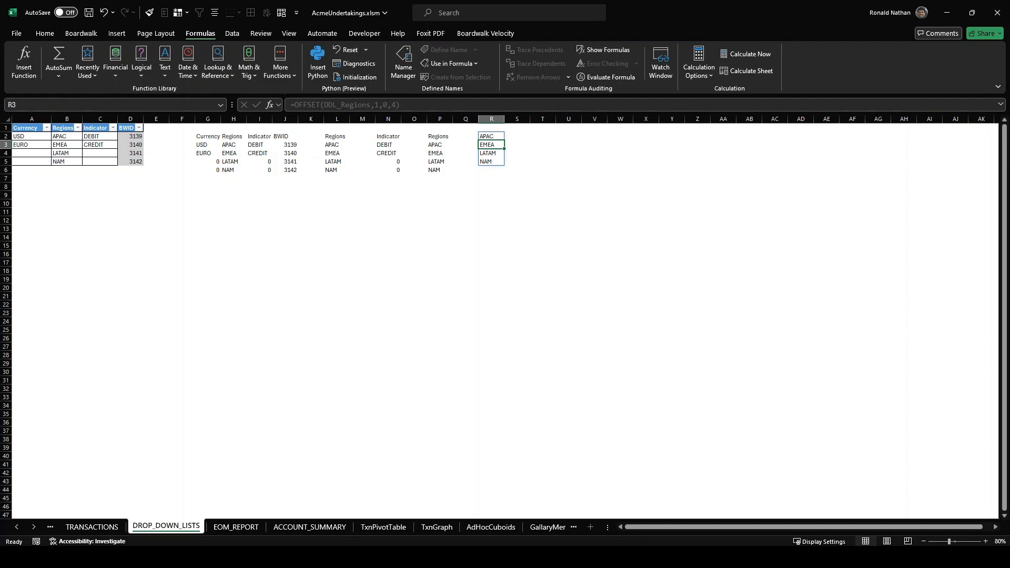
# Count the non-empty cells of the Regions range by entering =COUNTA(DDL_Regions) in cell T2
pyautogui.click(540, 138)
pyautogui.write('=')
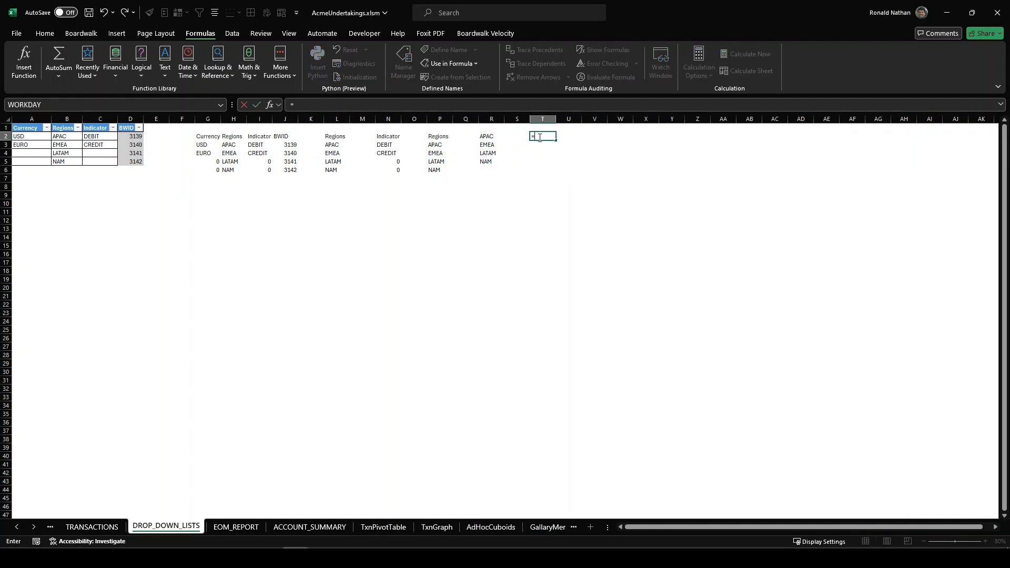
pyautogui.write('counta(DD')
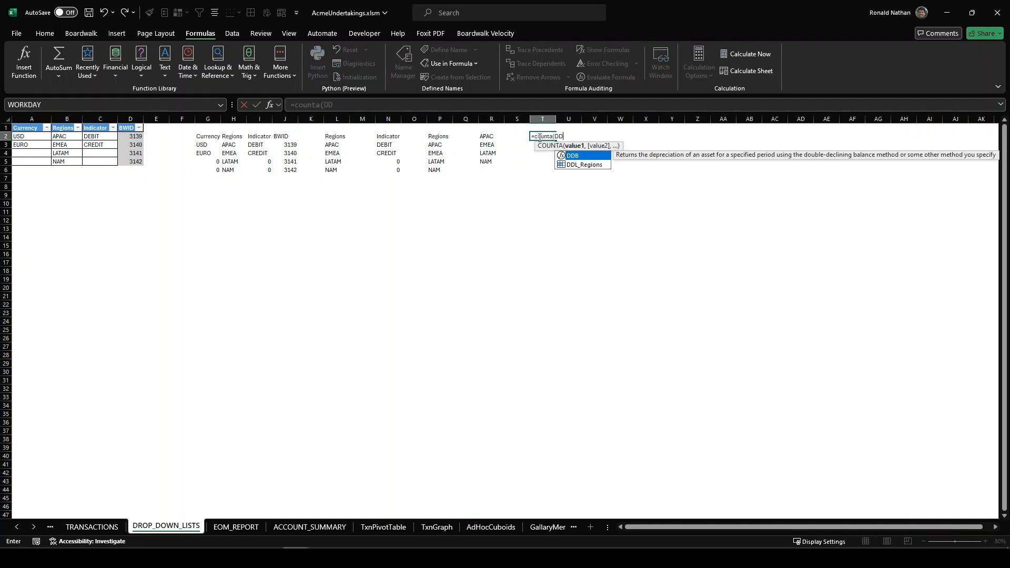
pyautogui.write('L_Regions)')
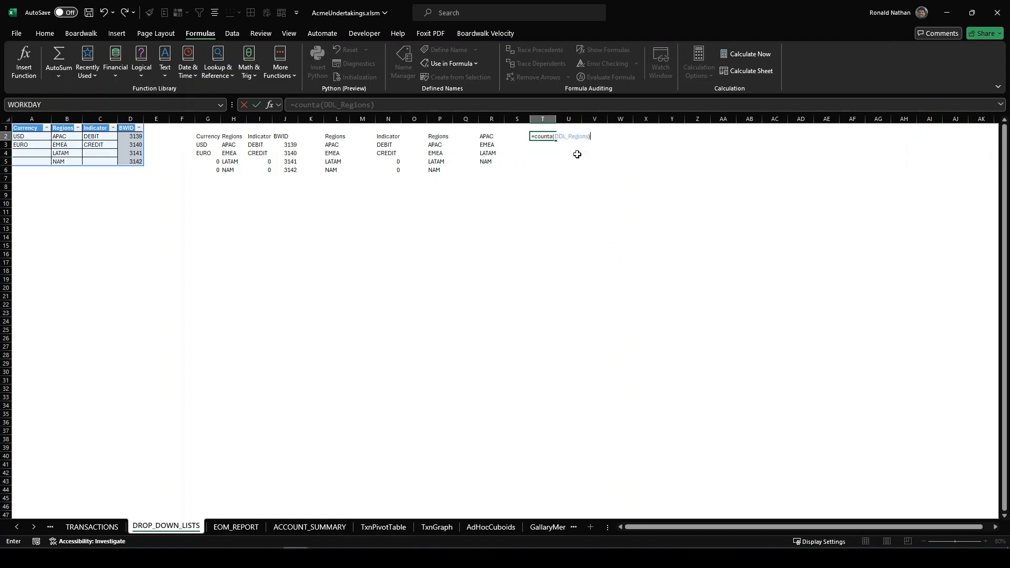
pyautogui.press('Return')
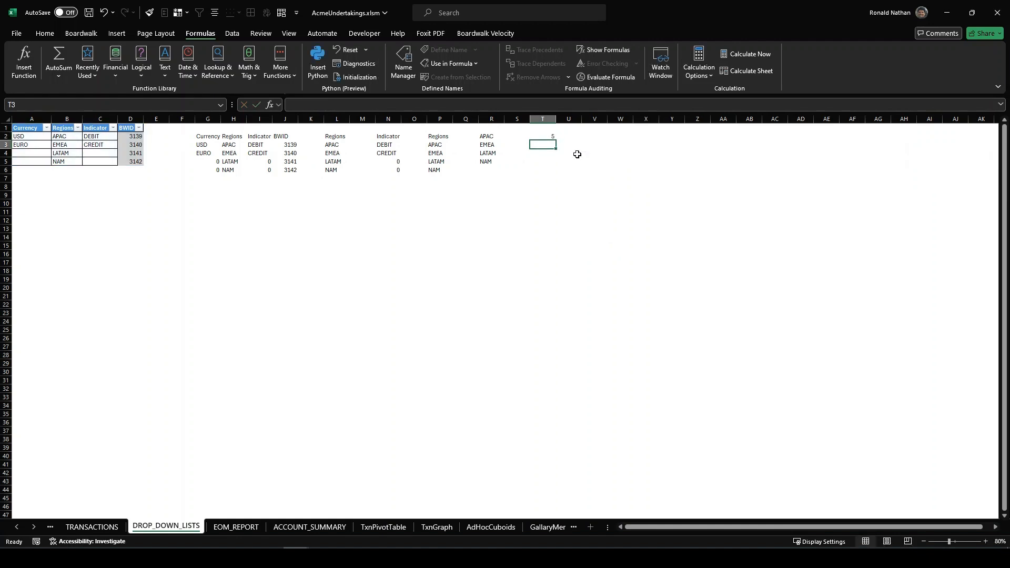
# Subtract 1 from the count in T2 to exclude the header, giving =COUNTA(DDL_Regions)-1
pyautogui.click(547, 137)
pyautogui.click(407, 106)
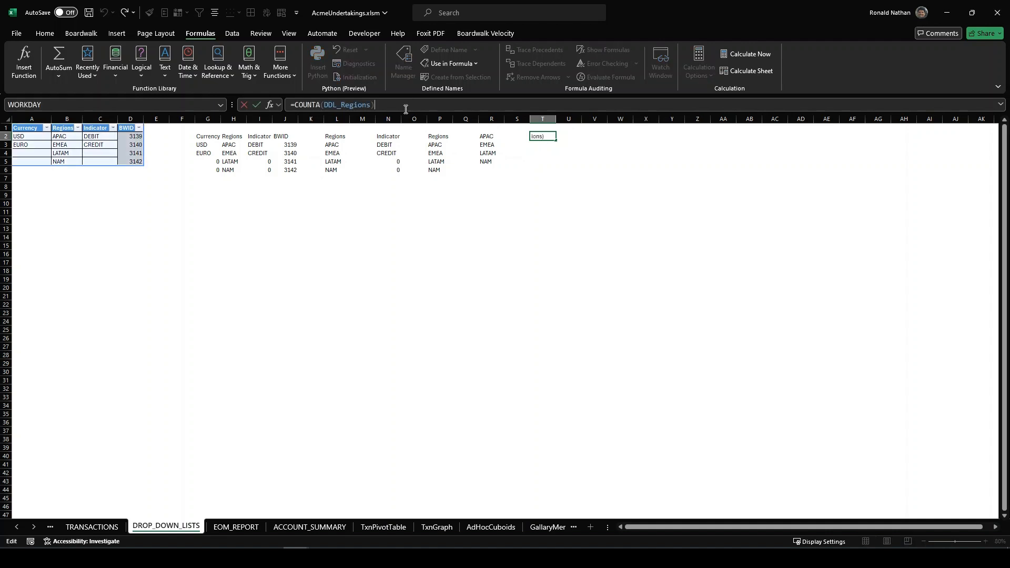
pyautogui.press('Return')
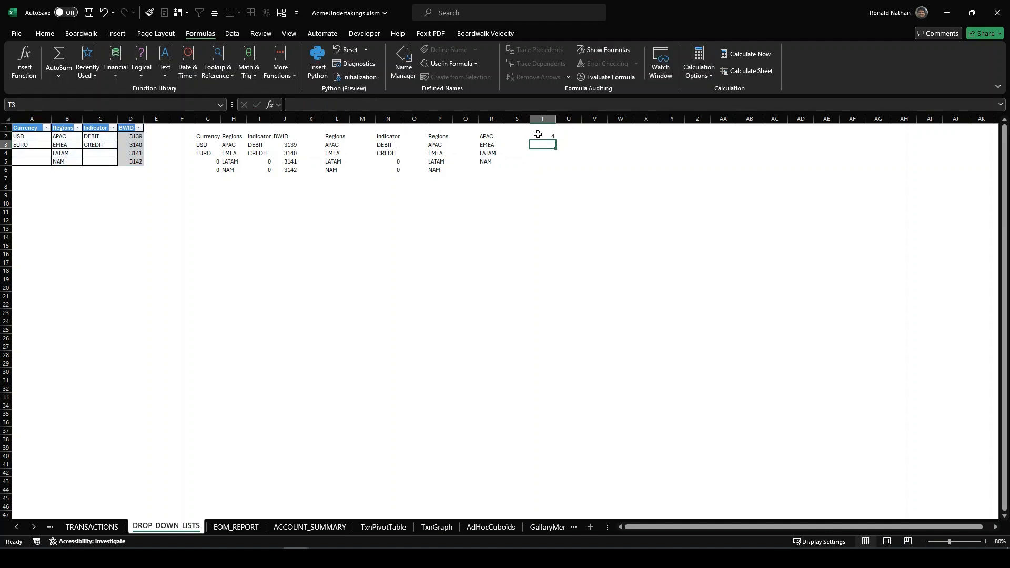
# Copy the T2 expression into the R2 formula as the height, giving =OFFSET(DDL_Regions,1,0,COUNTA(DDL_Regions)-1)
pyautogui.press('Up')
pyautogui.press('F2')
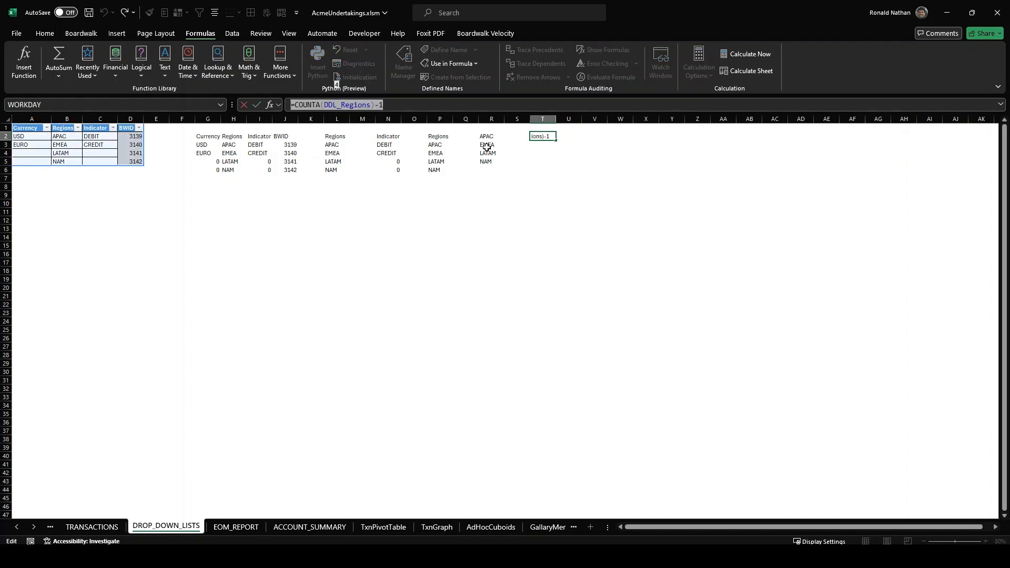
pyautogui.click(245, 105)
pyautogui.doubleClick(487, 140)
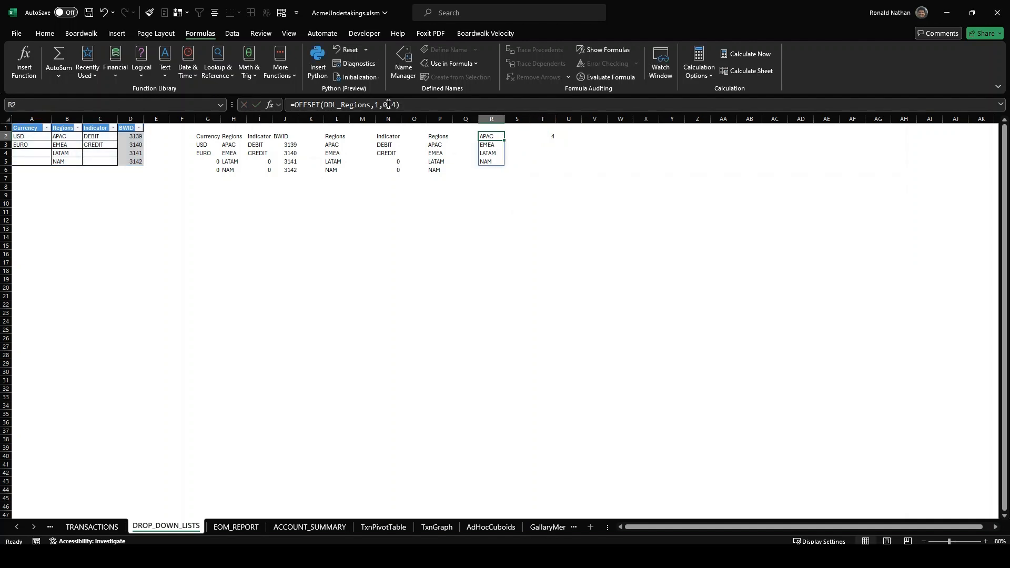
pyautogui.click(393, 107)
pyautogui.doubleClick(394, 105)
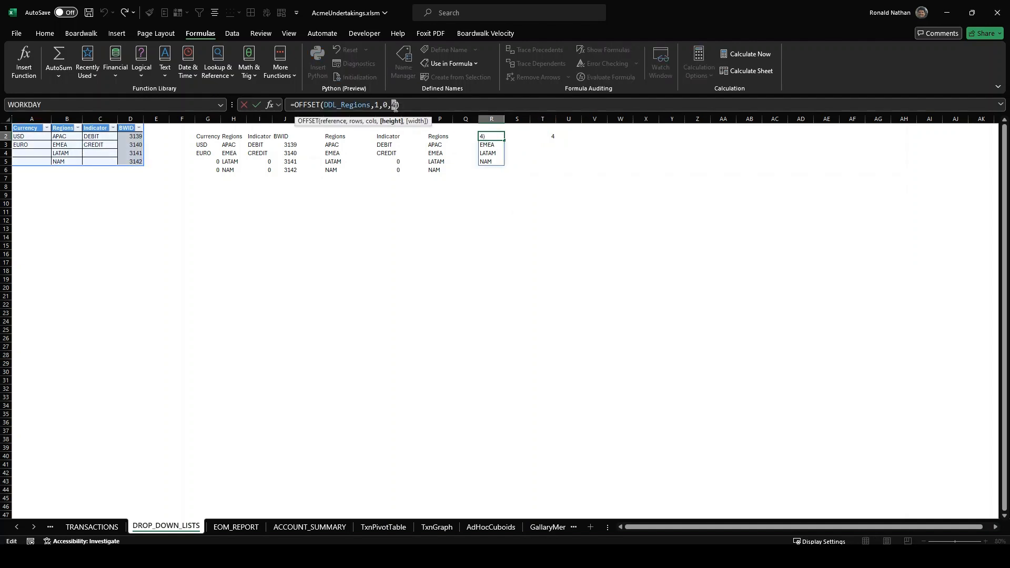
pyautogui.write('=COUNTA(DDL_Regions)-1')
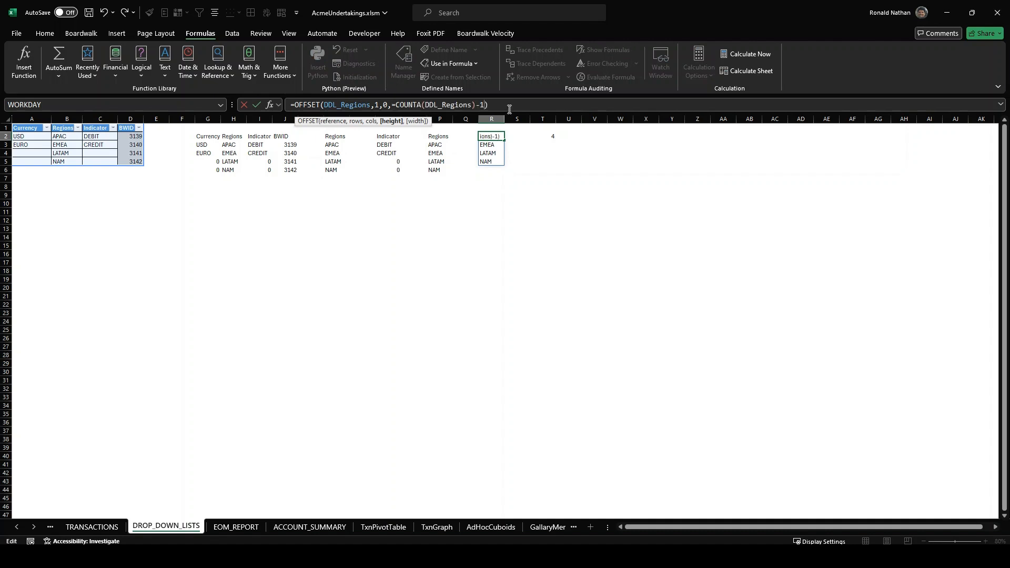
pyautogui.click(396, 105)
pyautogui.press('BackSpace')
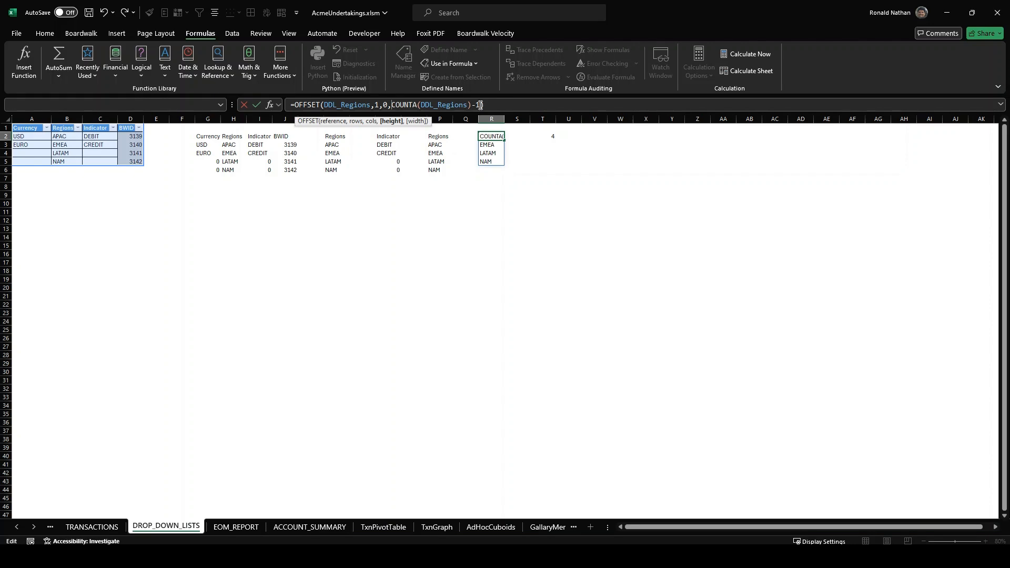
pyautogui.click(256, 103)
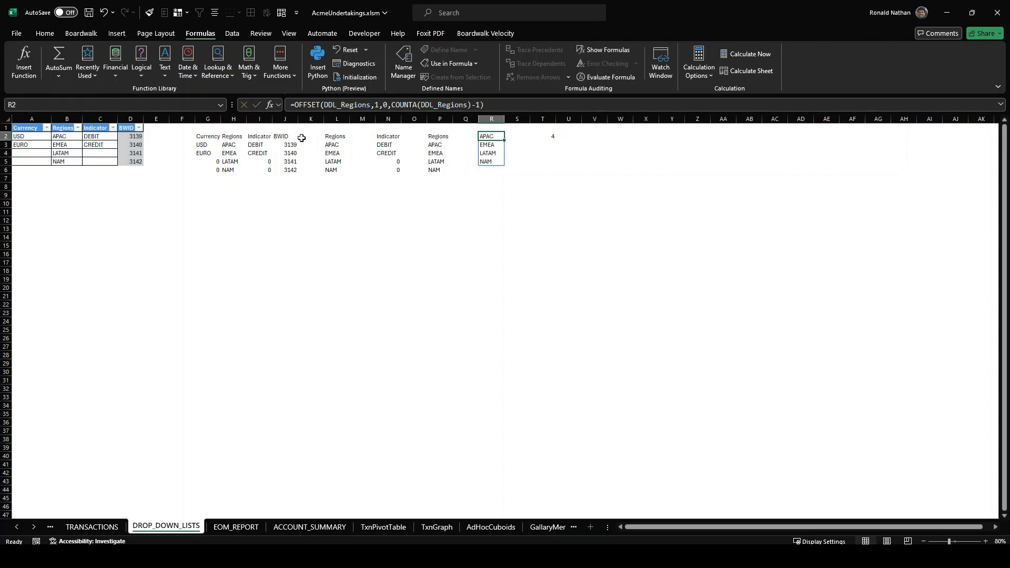
# Review the full data validation list source of Region cell M8 on the TRANSACTIONS sheet, and accept the validation settings
pyautogui.click(108, 527)
pyautogui.click(232, 33)
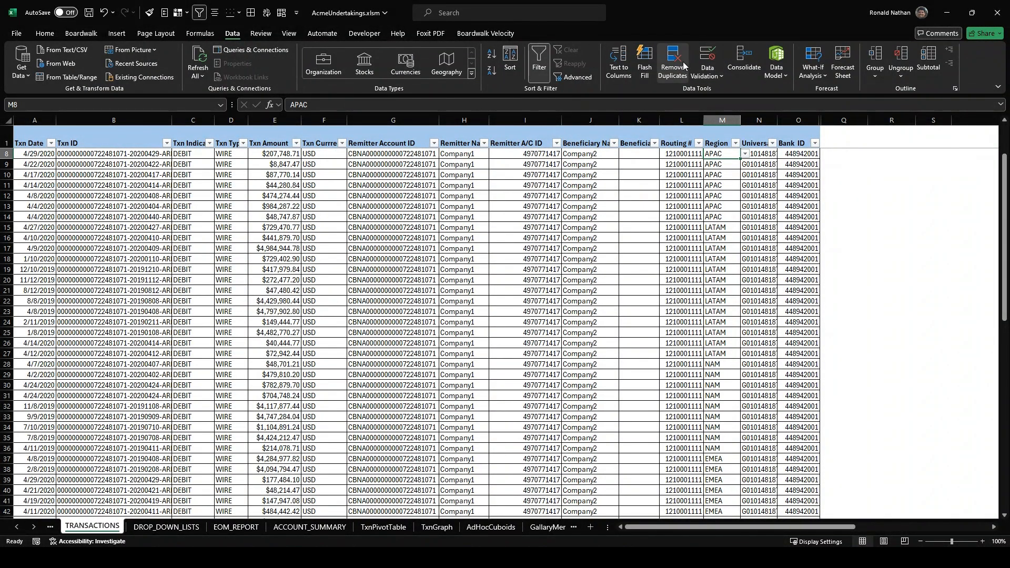
pyautogui.click(707, 59)
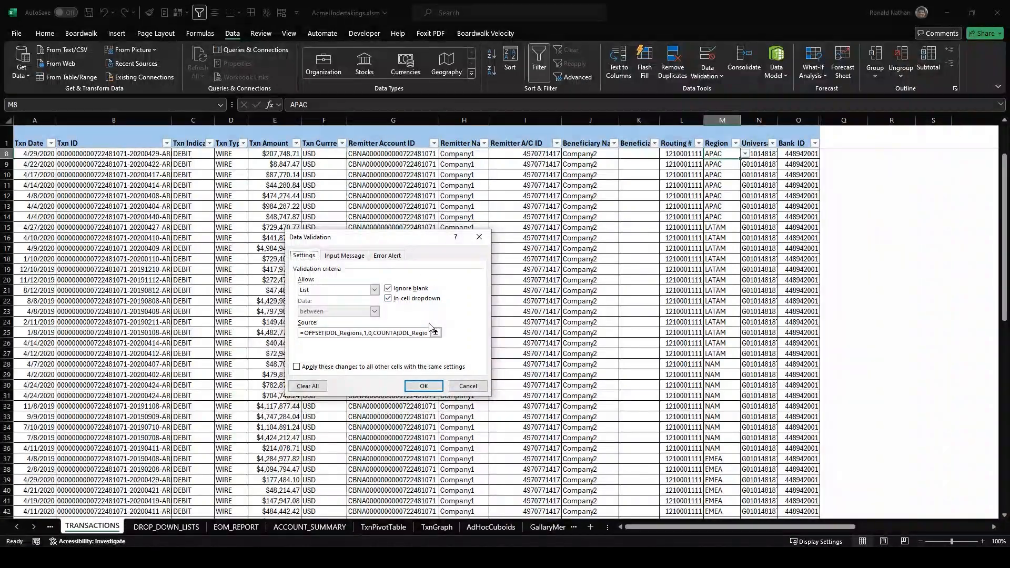
pyautogui.click(435, 333)
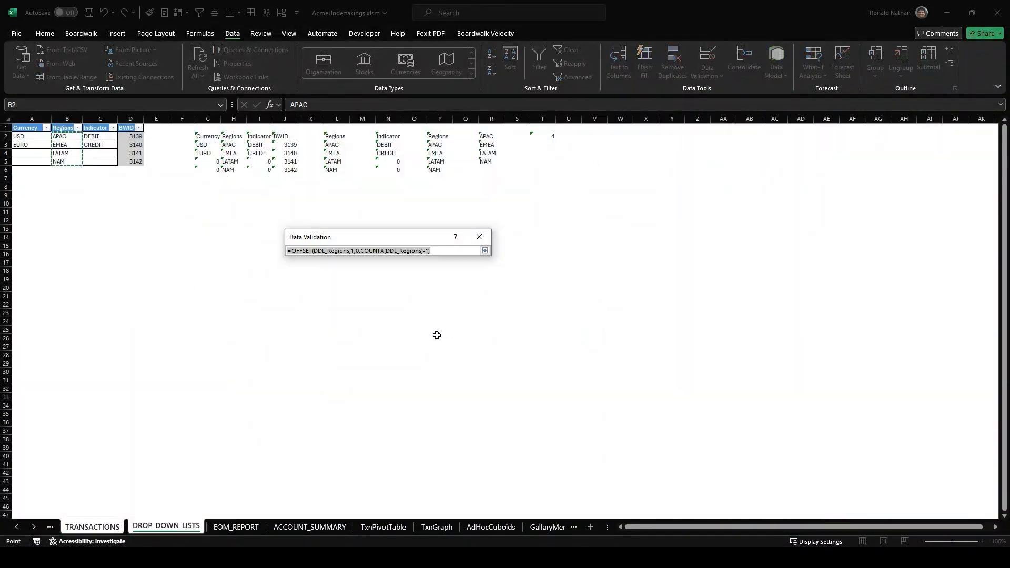
pyautogui.click(457, 250)
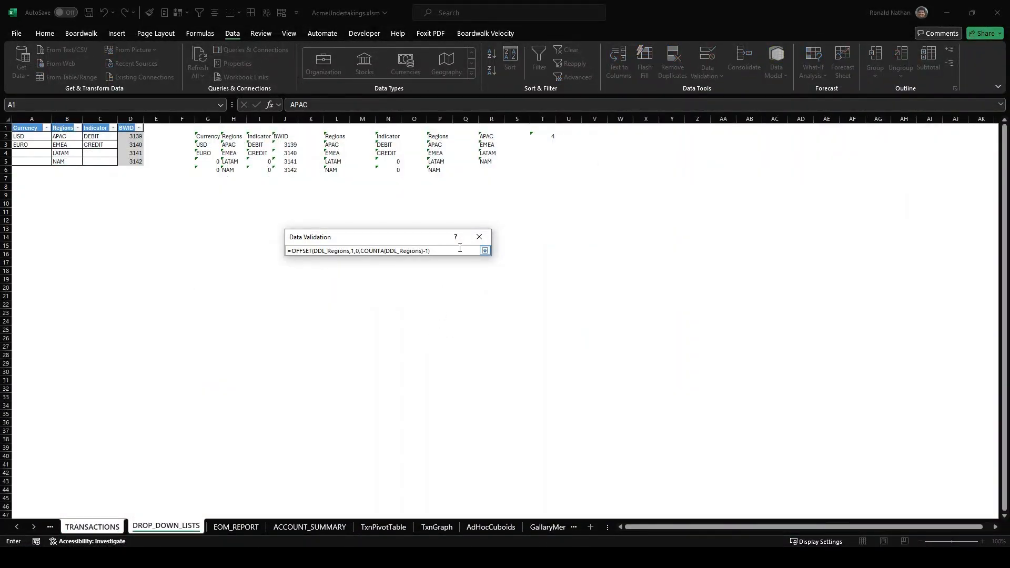
pyautogui.click(478, 240)
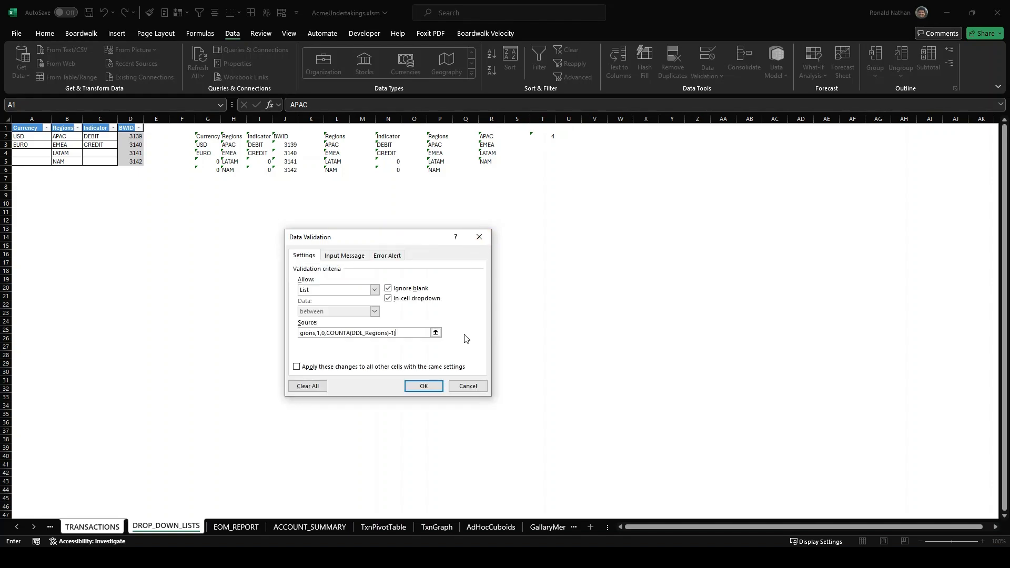
pyautogui.click(422, 388)
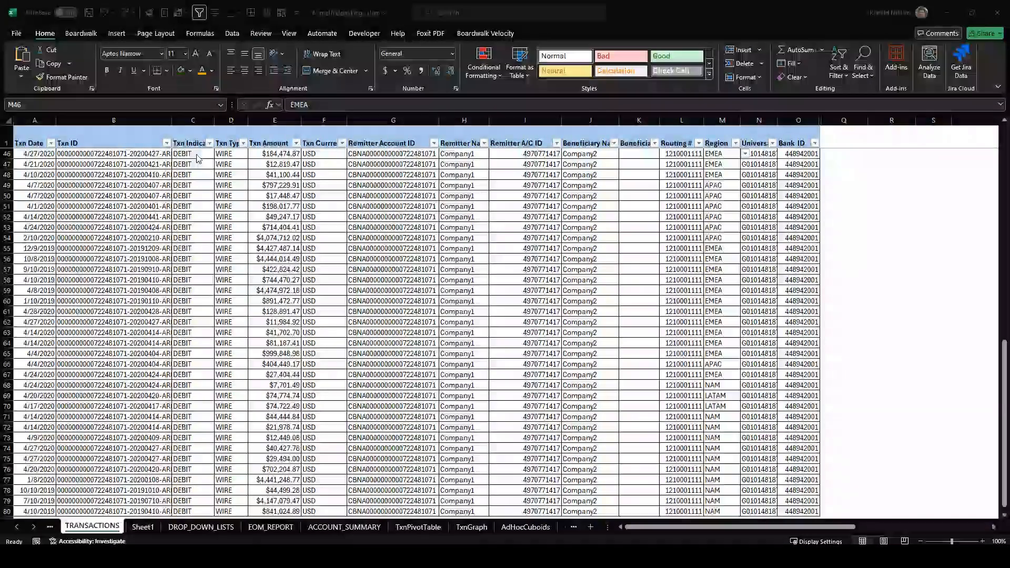
# Select the named range BW_T_?TRANSACTIONS on the TRANSACTIONS sheet and copy its name
pyautogui.click(220, 105)
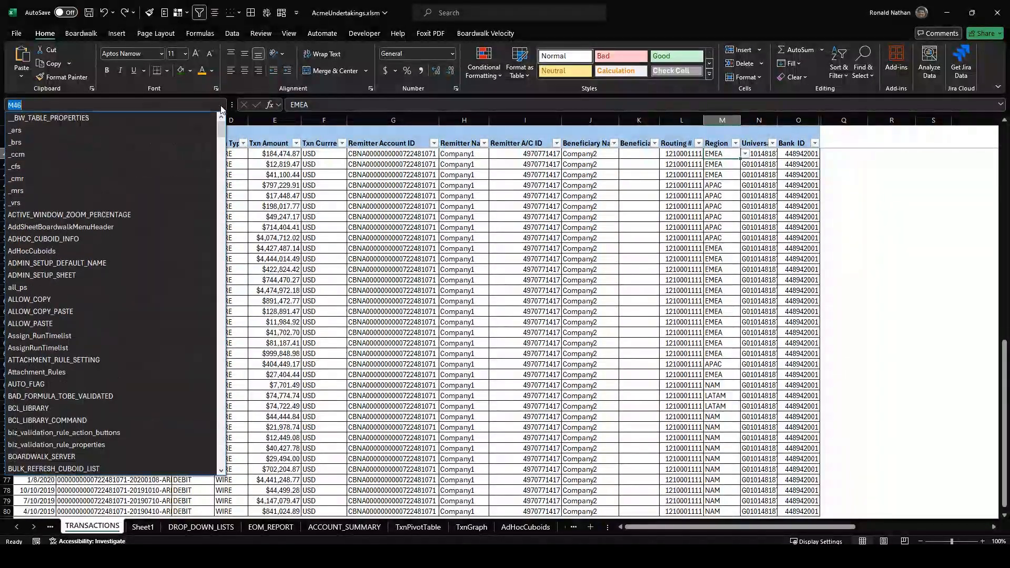
pyautogui.write('bw_t')
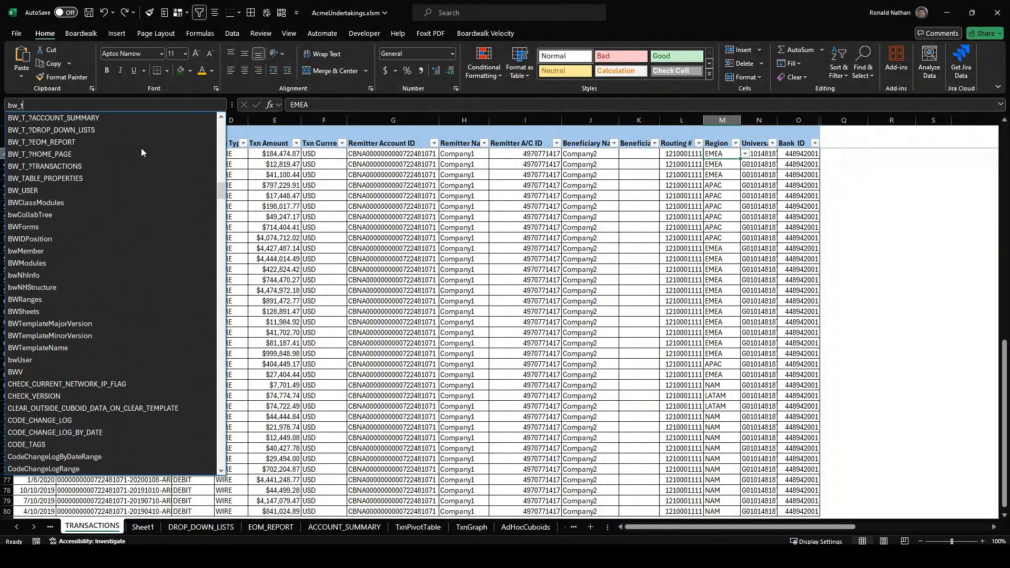
pyautogui.click(74, 167)
pyautogui.click(11, 101)
pyautogui.hotkey('ctrl', 'c')
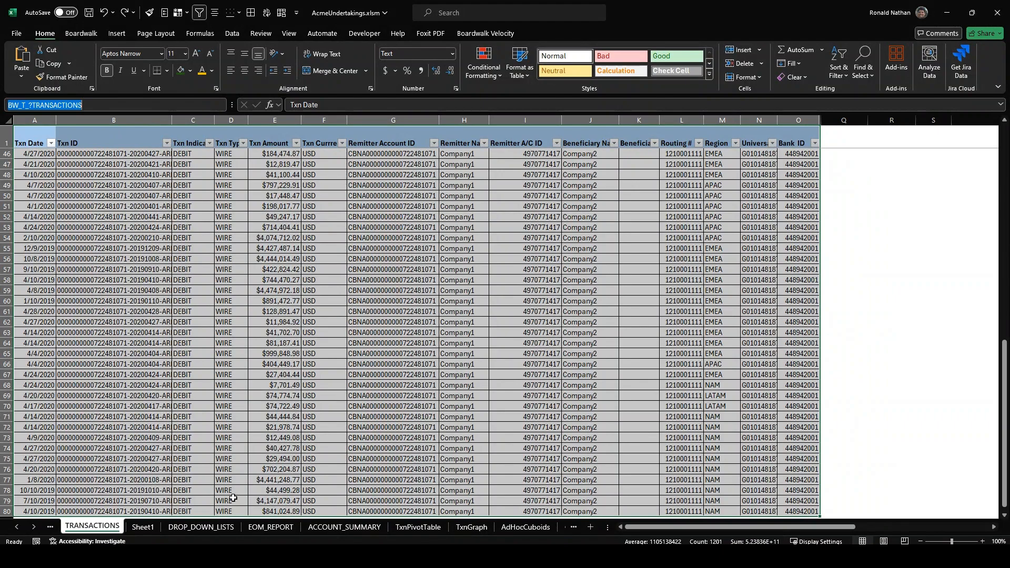
# Insert a PivotTable at Sheet1!$A$1 of the existing worksheet, using BW_T_?TRANSACTIONS as its source range
pyautogui.click(144, 527)
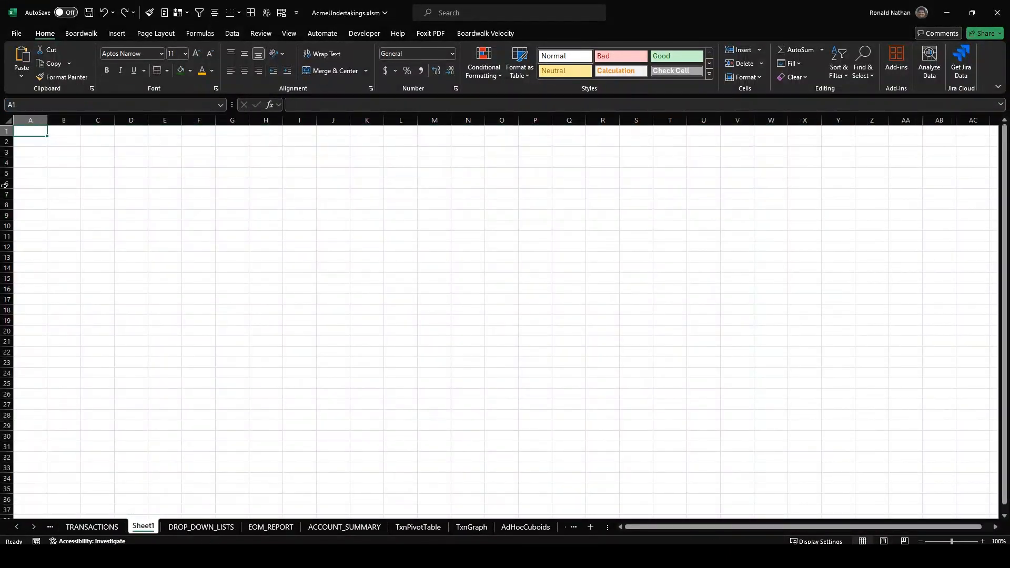
pyautogui.click(117, 34)
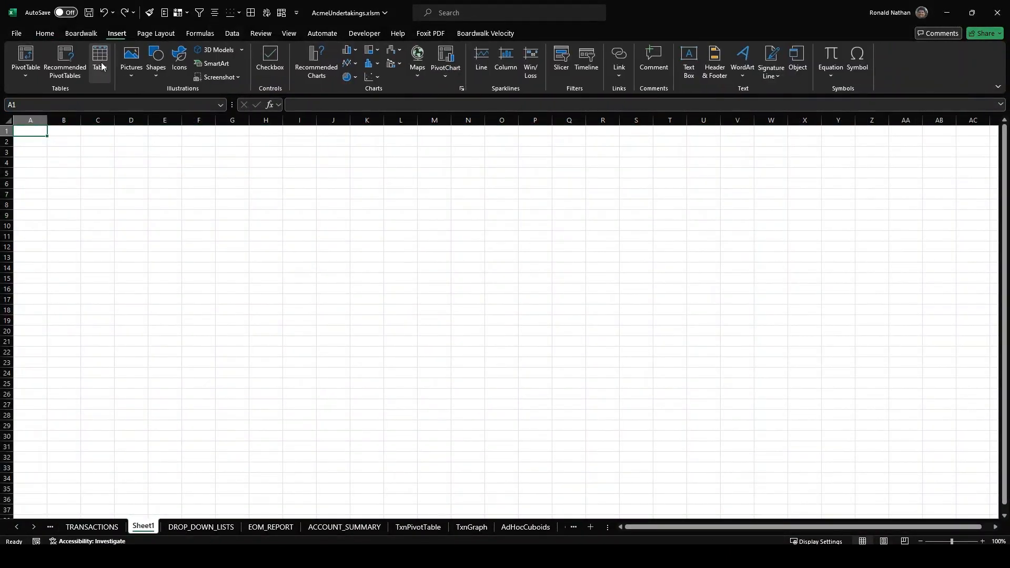
pyautogui.click(25, 58)
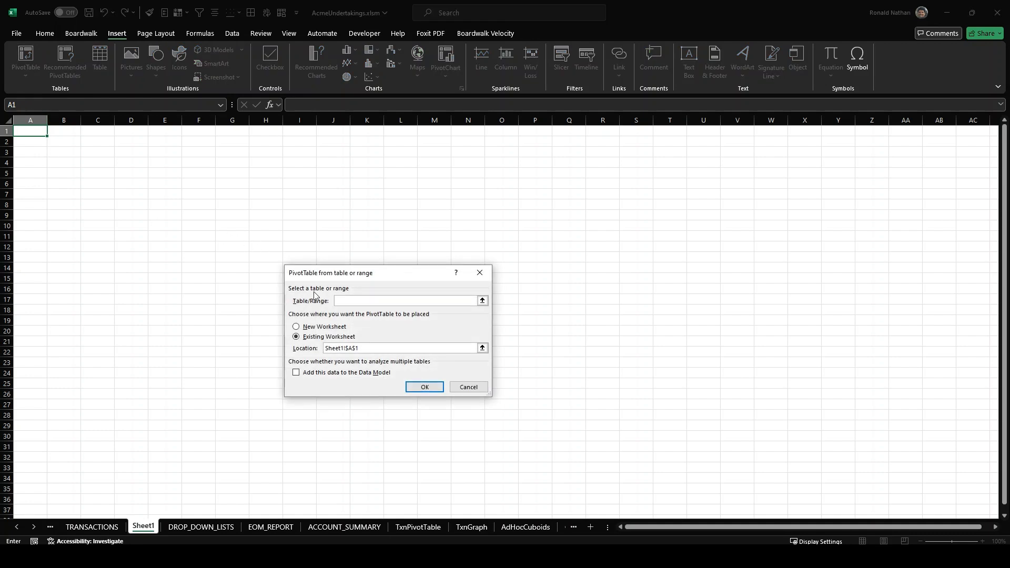
pyautogui.hotkey('ctrl', 'v')
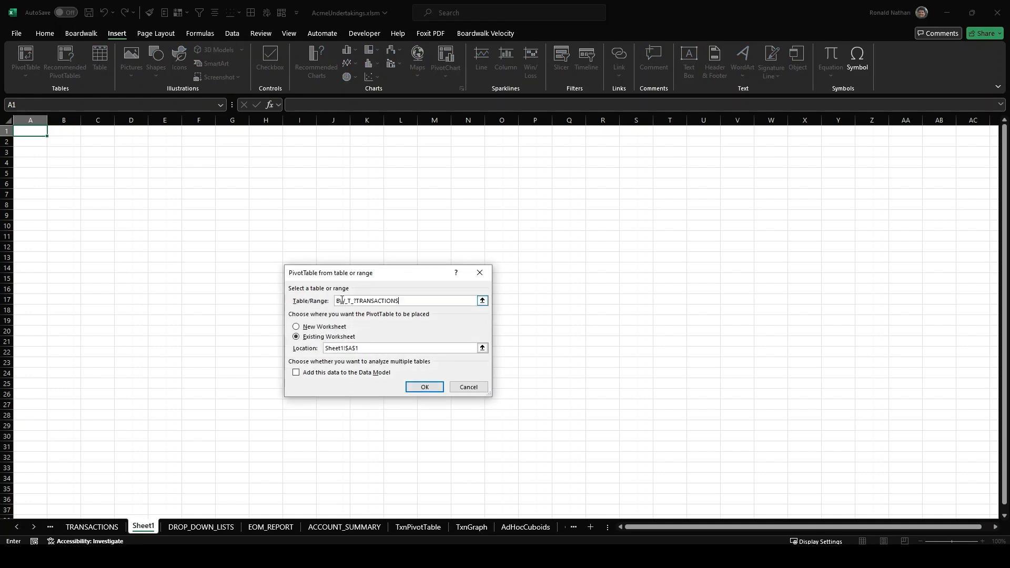
pyautogui.click(424, 388)
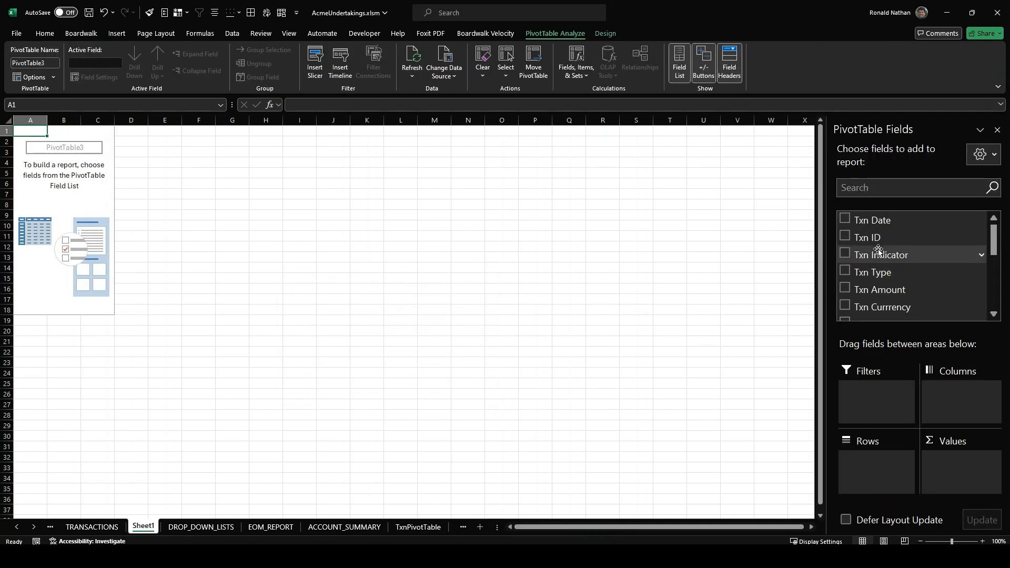
# Add Txn Amount as summed values and Region as rows to the new PivotTable on Sheet1
pyautogui.moveTo(994, 254); pyautogui.dragTo(994, 267)
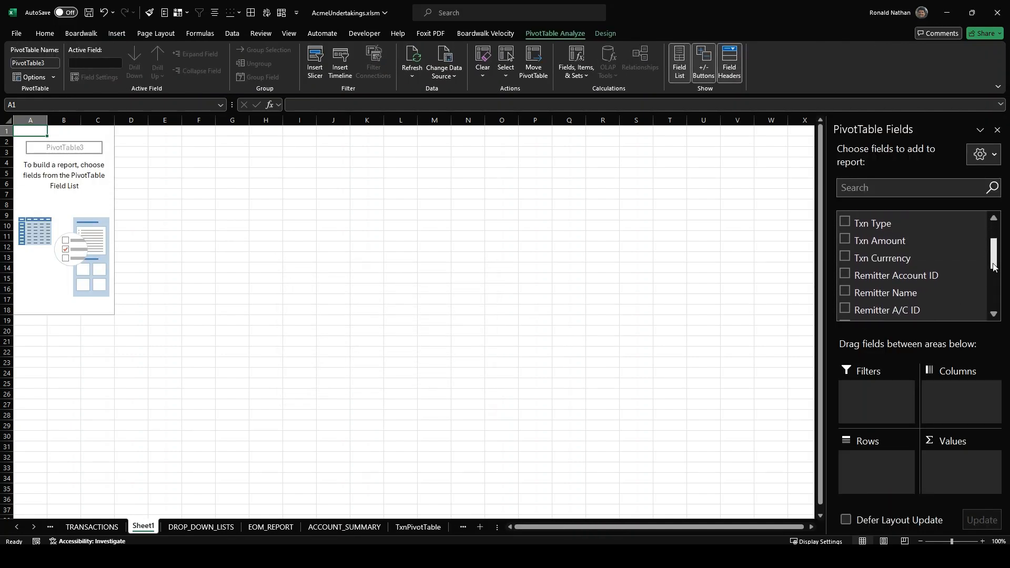
pyautogui.click(846, 240)
pyautogui.moveTo(995, 264); pyautogui.dragTo(994, 305)
pyautogui.click(845, 242)
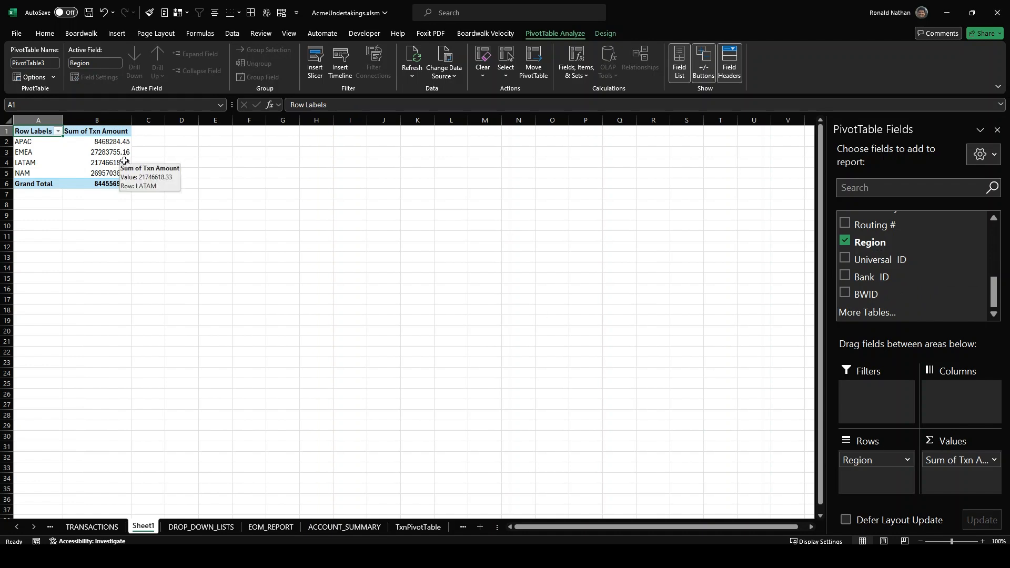
# Insert a PivotChart at Sheet1!$E$1 of the existing worksheet, using the copied name BW_T_?TRANSACTIONS as its source range
pyautogui.click(228, 349)
pyautogui.click(216, 132)
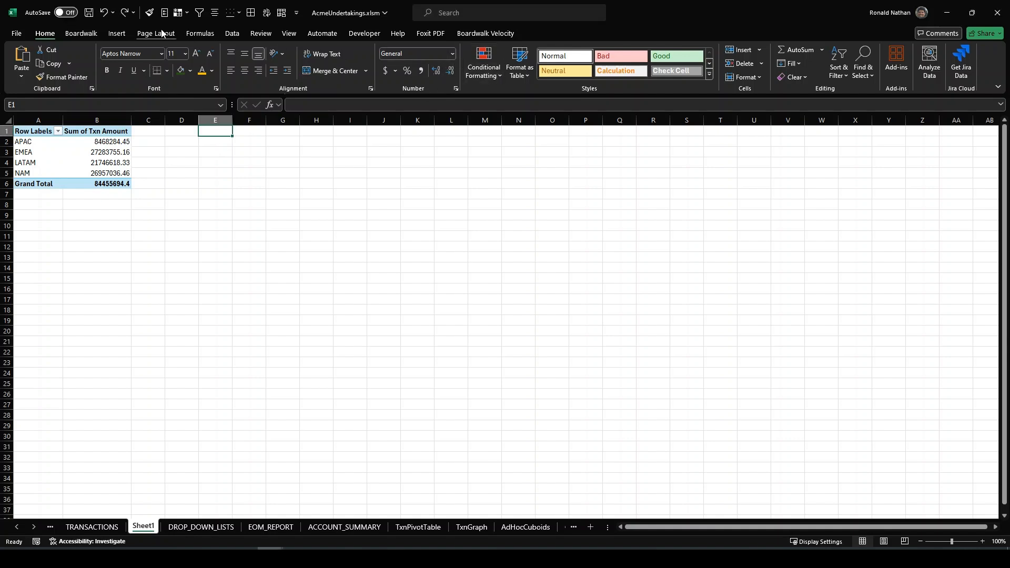
pyautogui.click(112, 34)
pyautogui.click(451, 70)
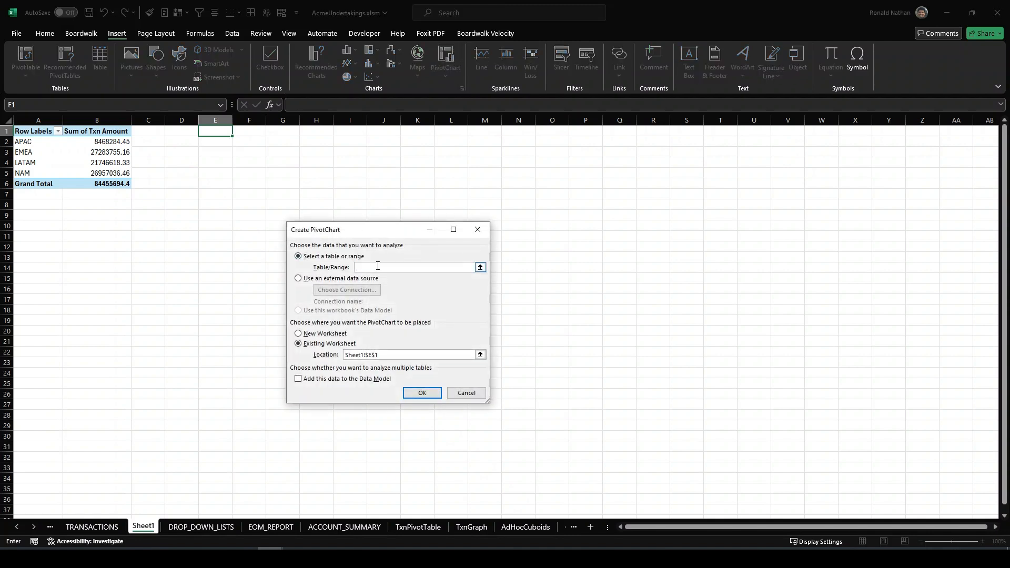
pyautogui.hotkey('ctrl', 'v')
pyautogui.click(422, 393)
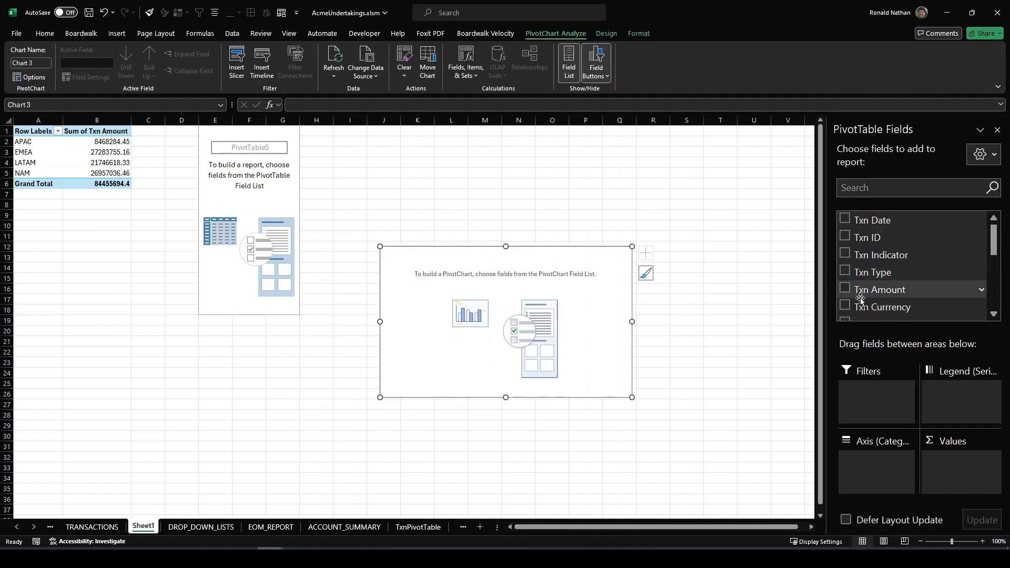
# Plot the sum of Txn Amount by Region in the PivotChart and move the chart over its PivotTable, starting at cell E1
pyautogui.click(845, 288)
pyautogui.moveTo(991, 254); pyautogui.dragTo(993, 308)
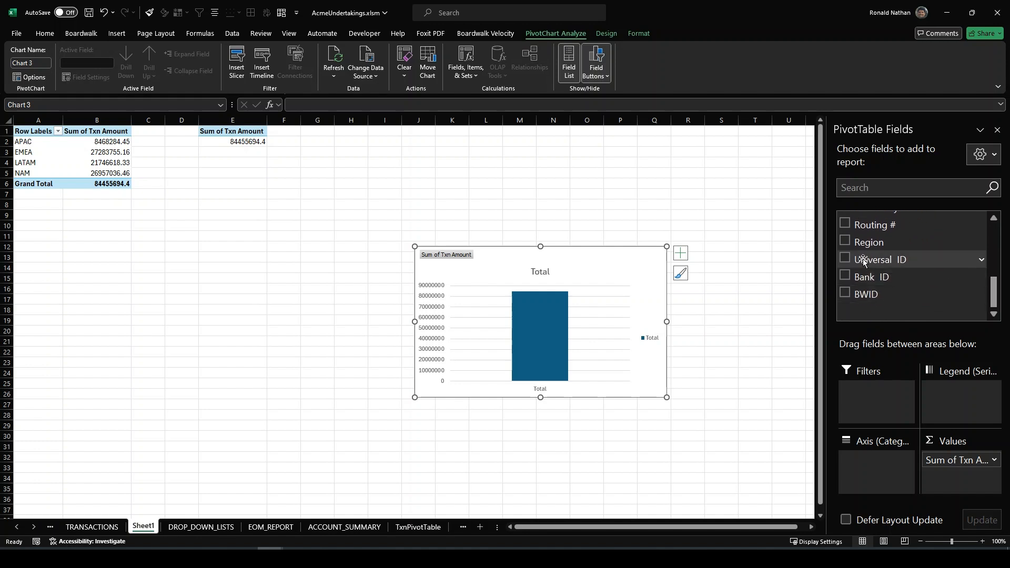
pyautogui.click(845, 241)
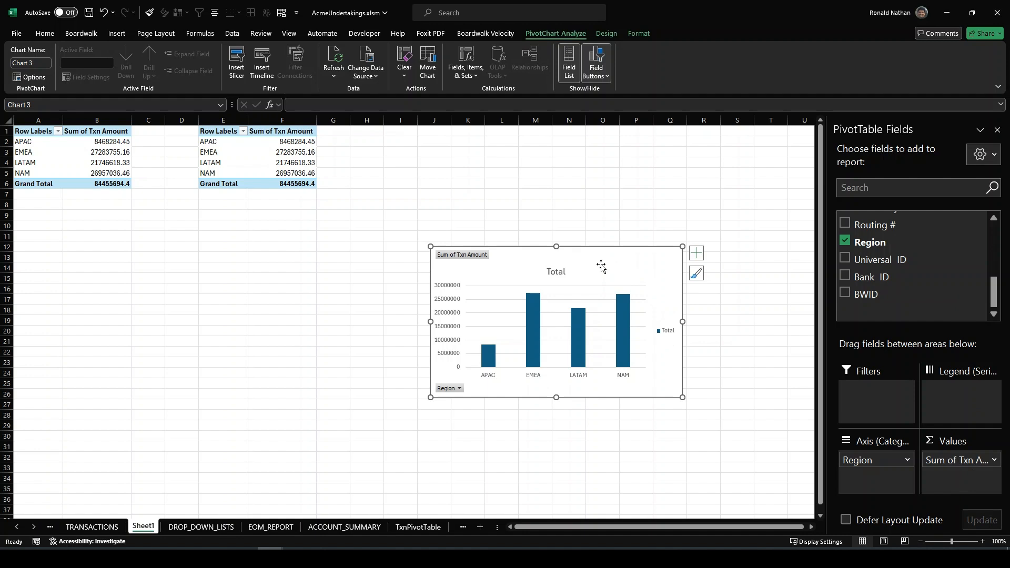
pyautogui.moveTo(583, 257); pyautogui.dragTo(475, 148)
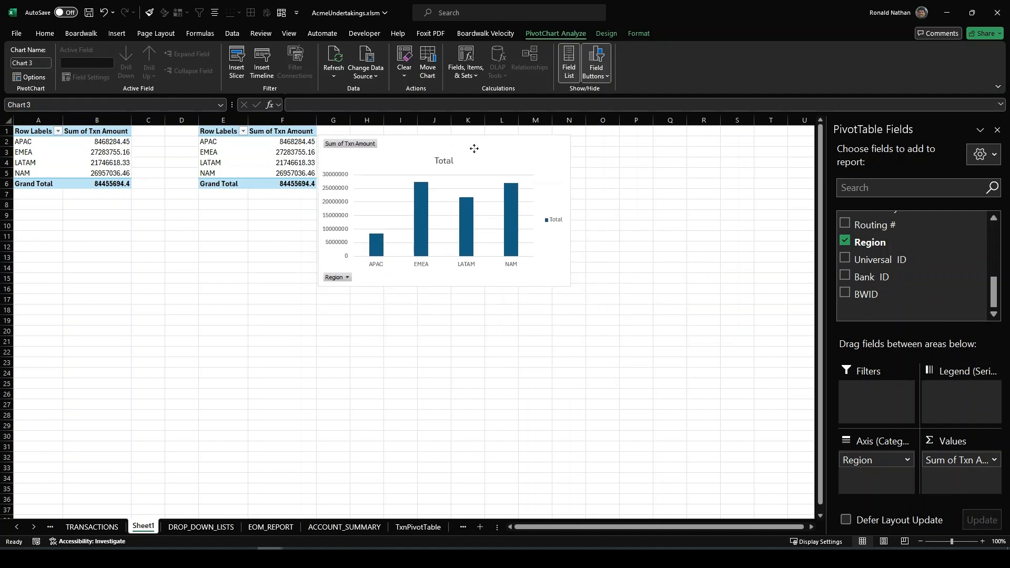
pyautogui.moveTo(474, 148); pyautogui.dragTo(355, 139)
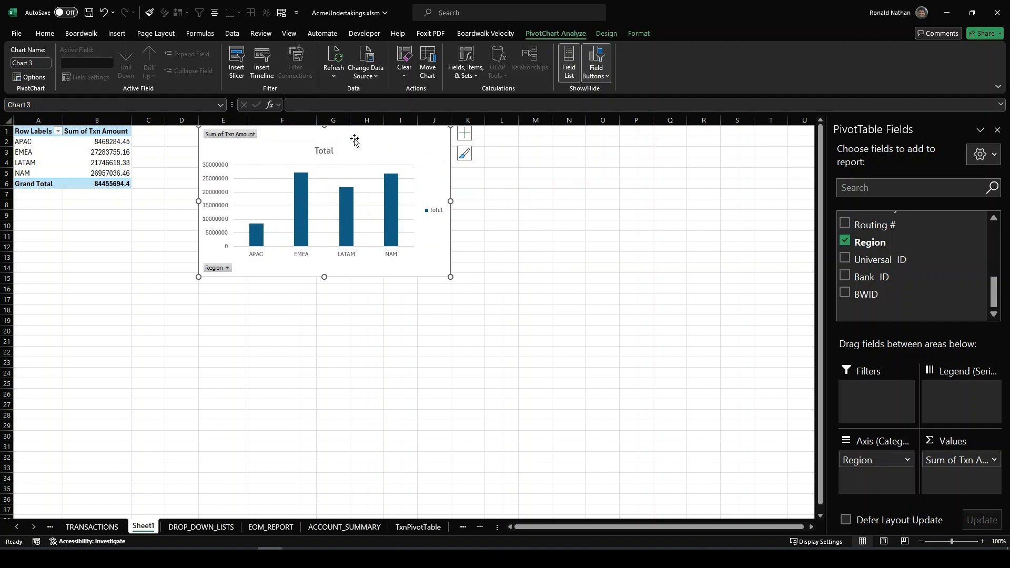